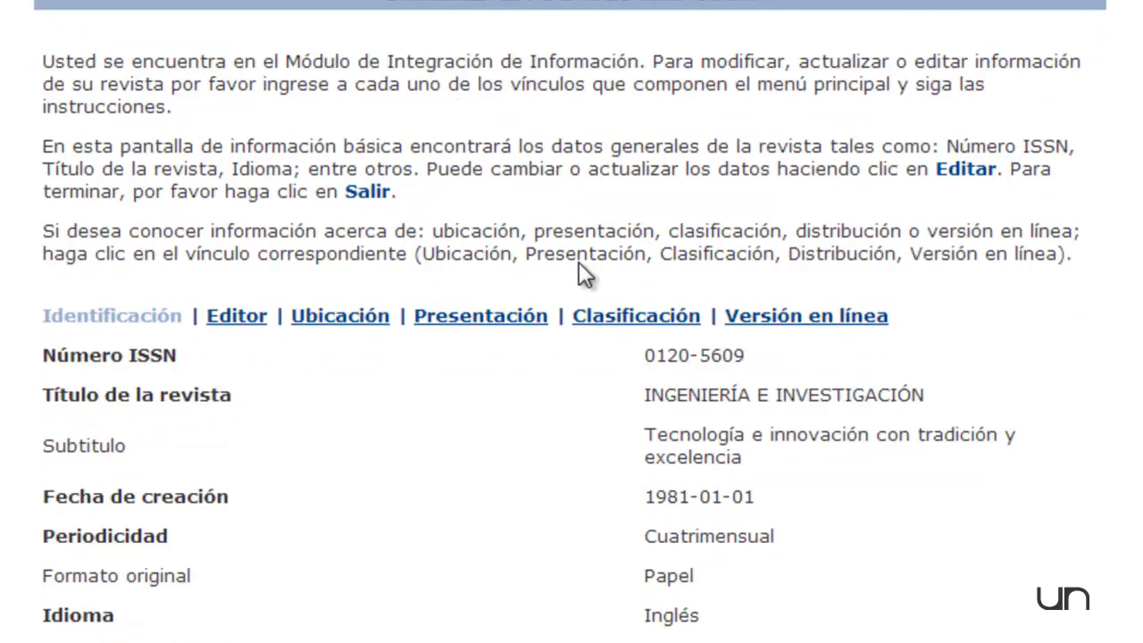
scroll(577, 264, "down", 1)
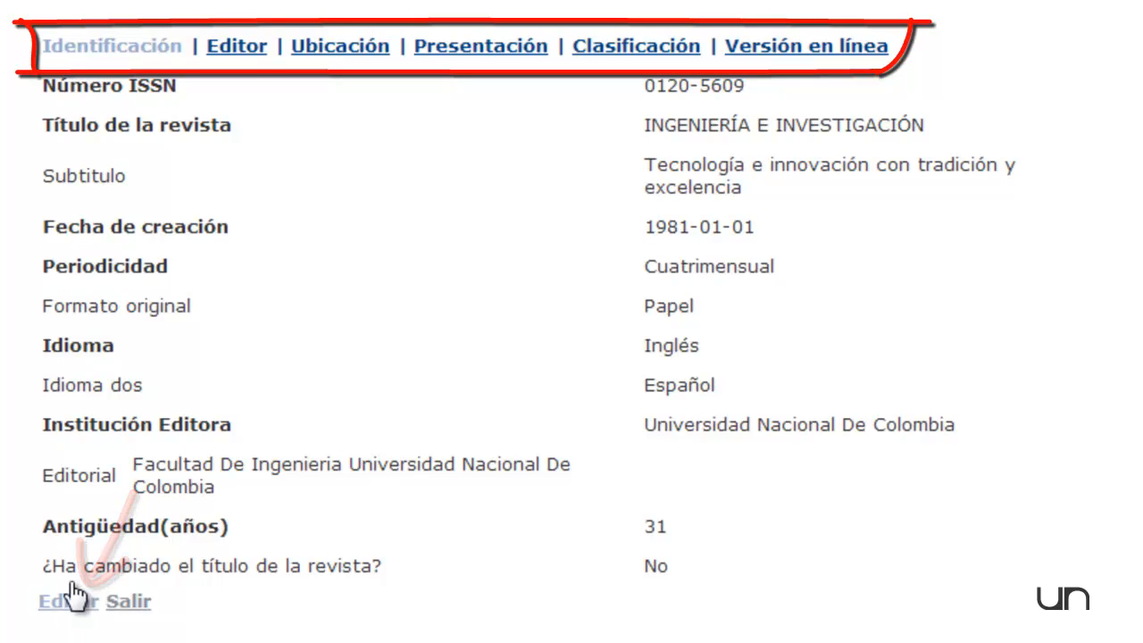
Review the journal's general information sections: Identificación, Editor, Ubicación, Presentación, Clasificación and Versión en línea.
left_click(238, 52)
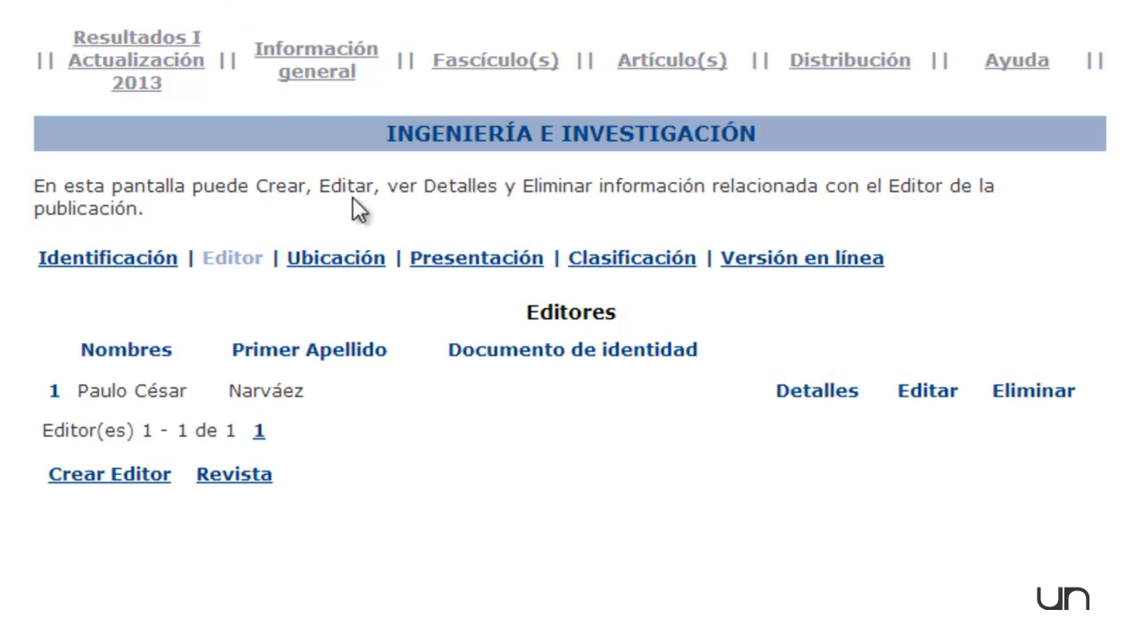
left_click(346, 261)
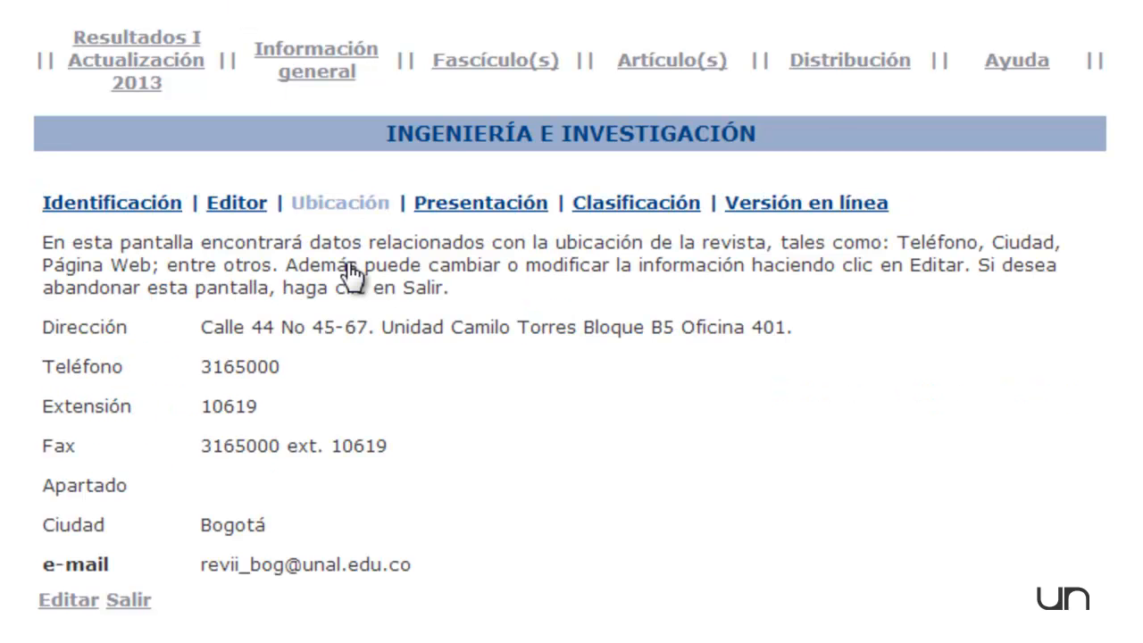
left_click(471, 219)
scroll(471, 224, "down", 4)
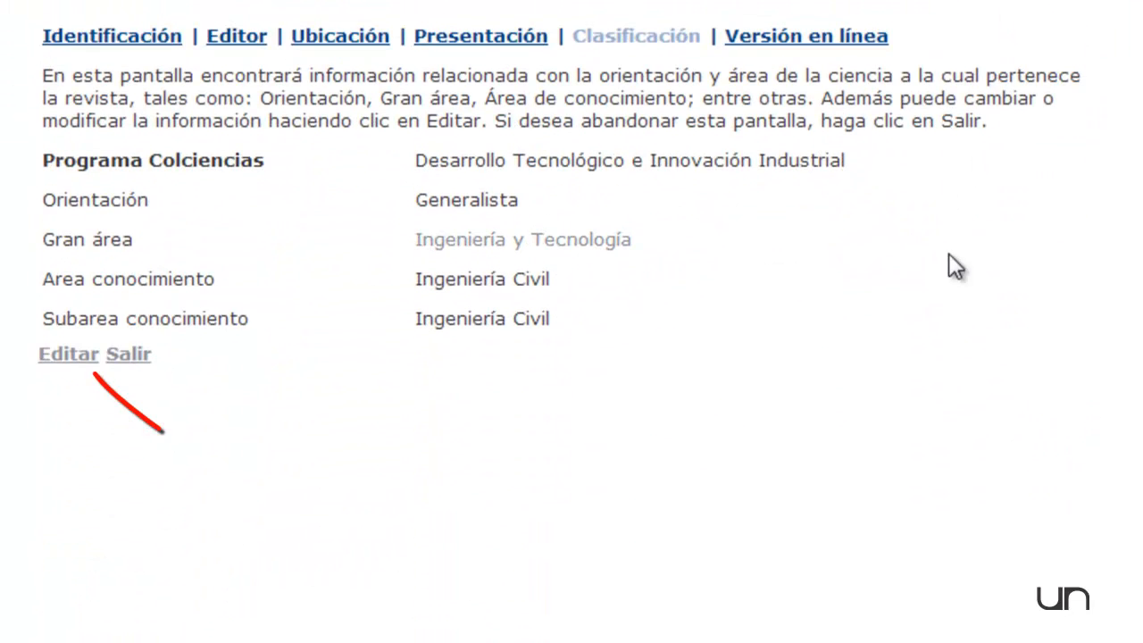
left_click(804, 36)
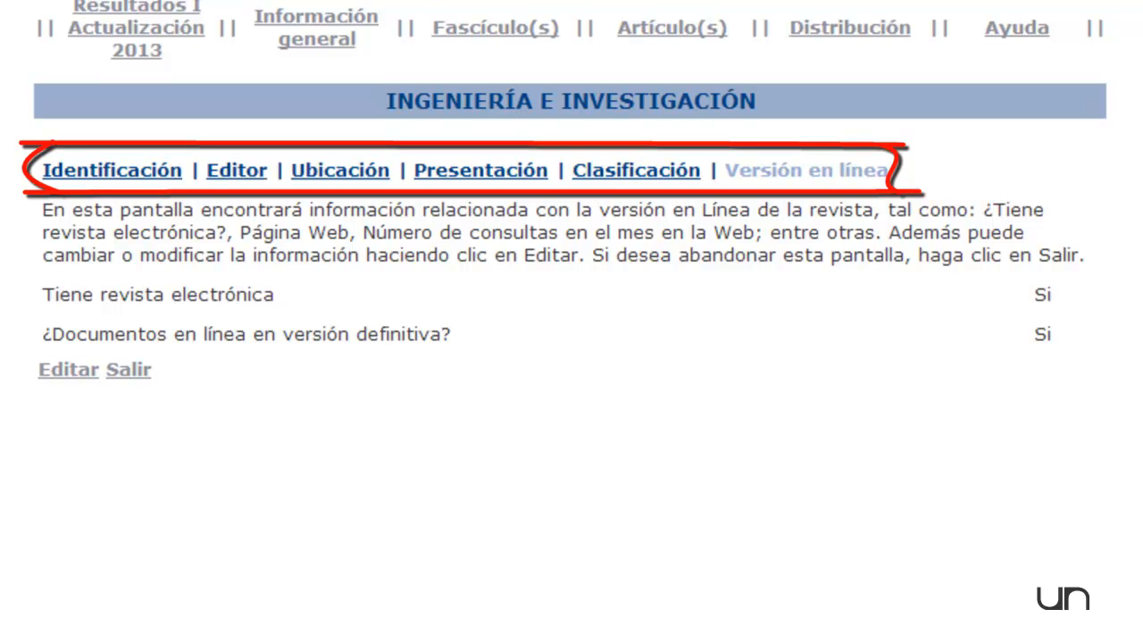
Open the journal's list of issues (Fascículos) and start creating a new issue.
left_click(485, 36)
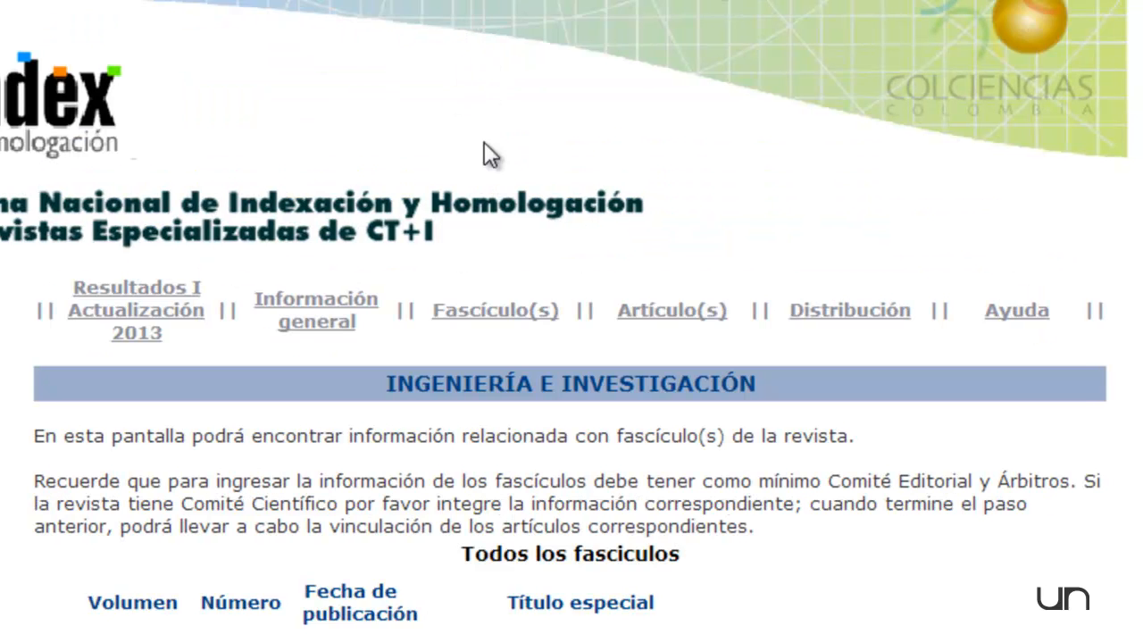
scroll(518, 332, "down", 5)
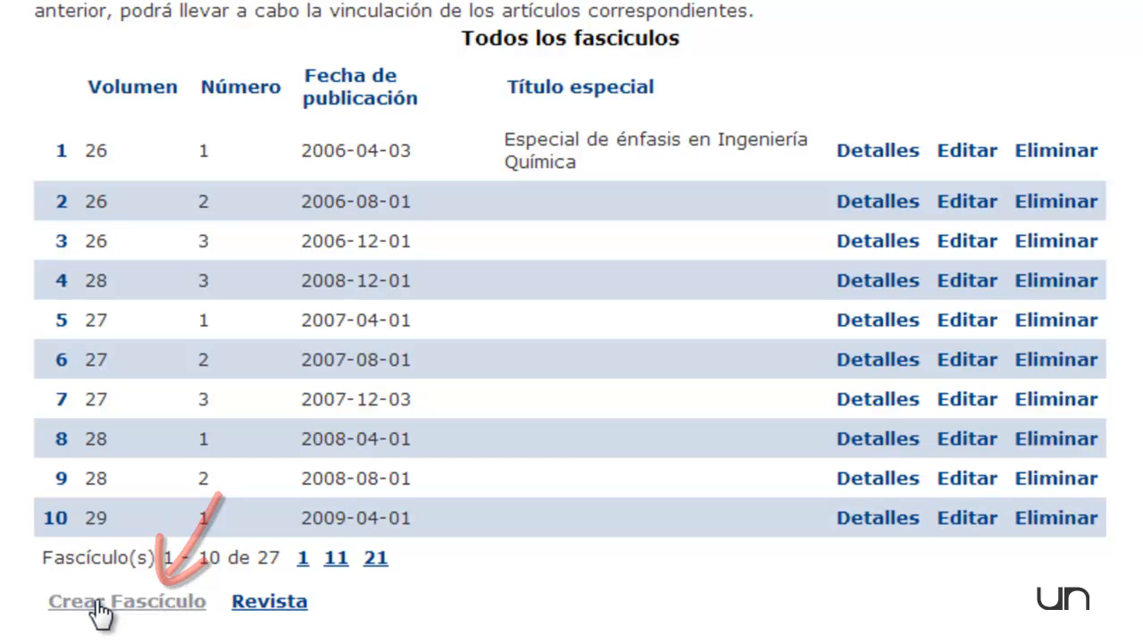
left_click(99, 603)
scroll(99, 613, "down", 5)
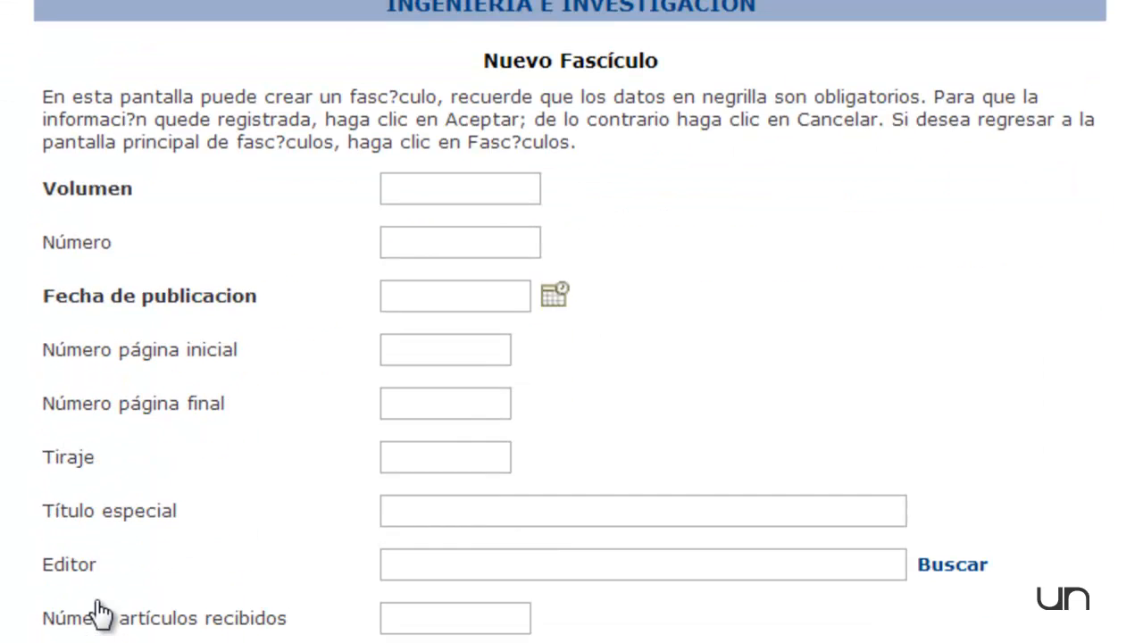
Set the new issue's volume to 34 and its number to 1.
left_click(490, 92)
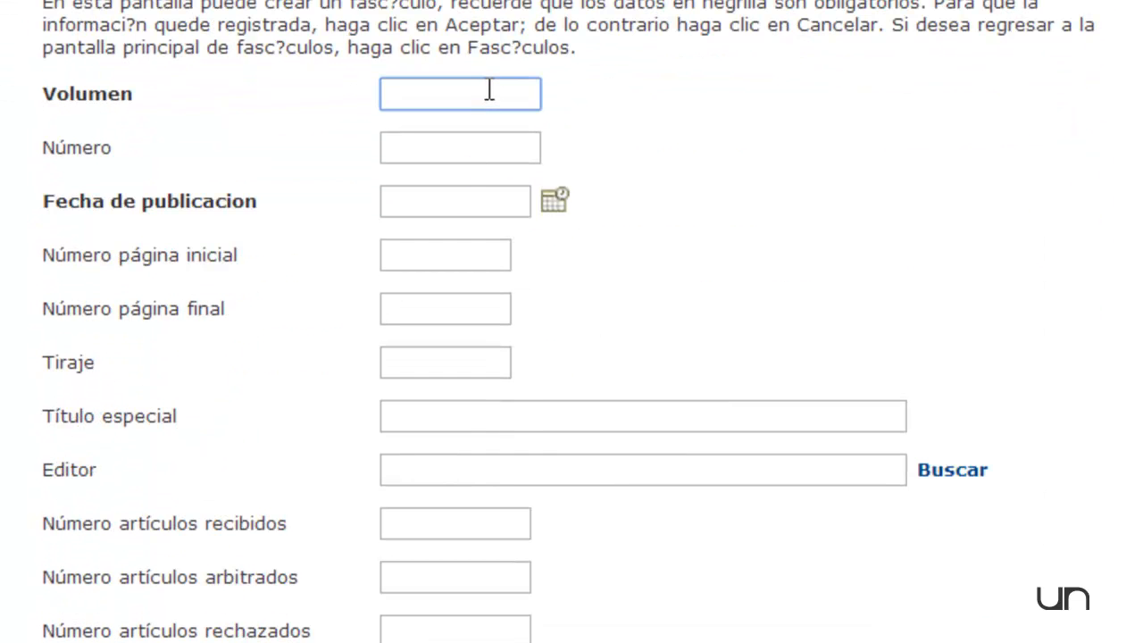
type("34")
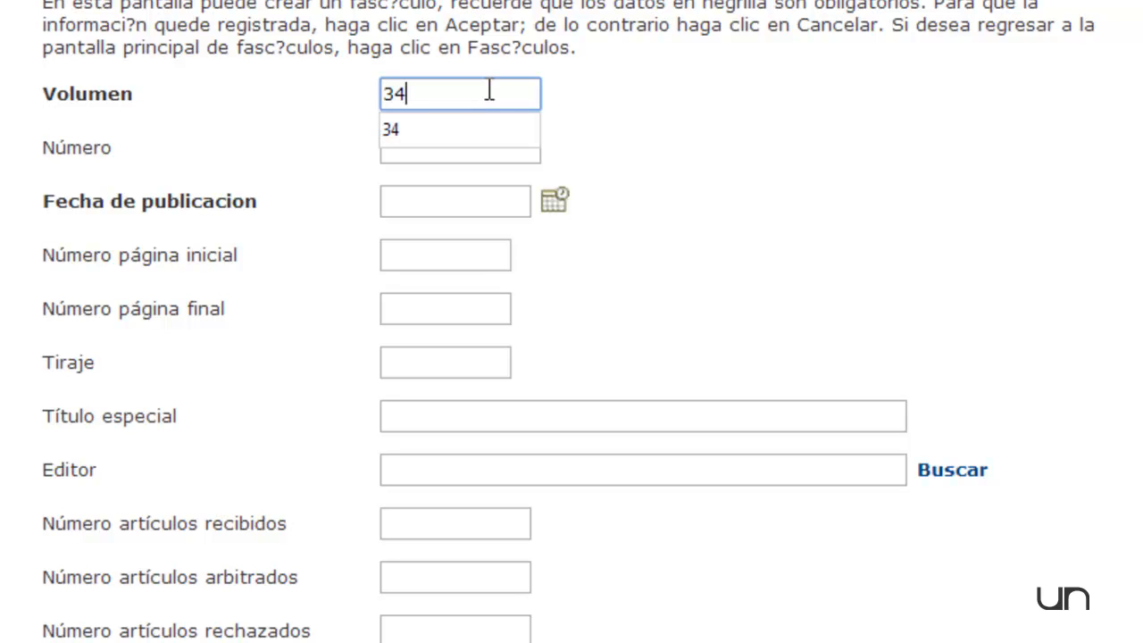
left_click(685, 119)
left_click(485, 145)
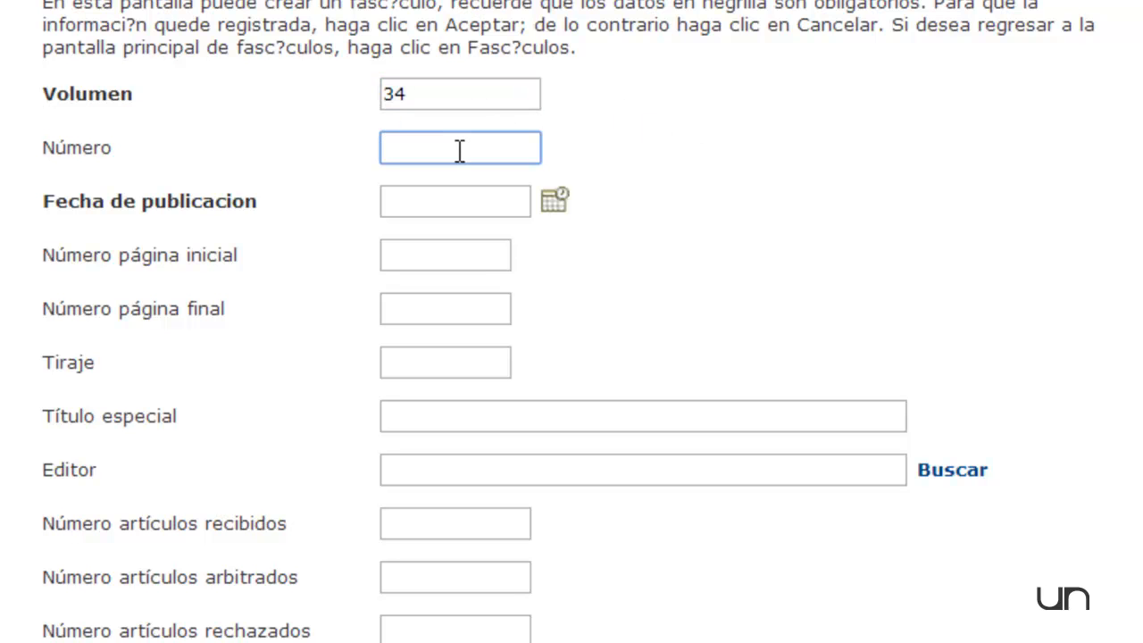
type("1")
Set the issue's publication date to 1 April 2014 using the calendar.
left_click(556, 201)
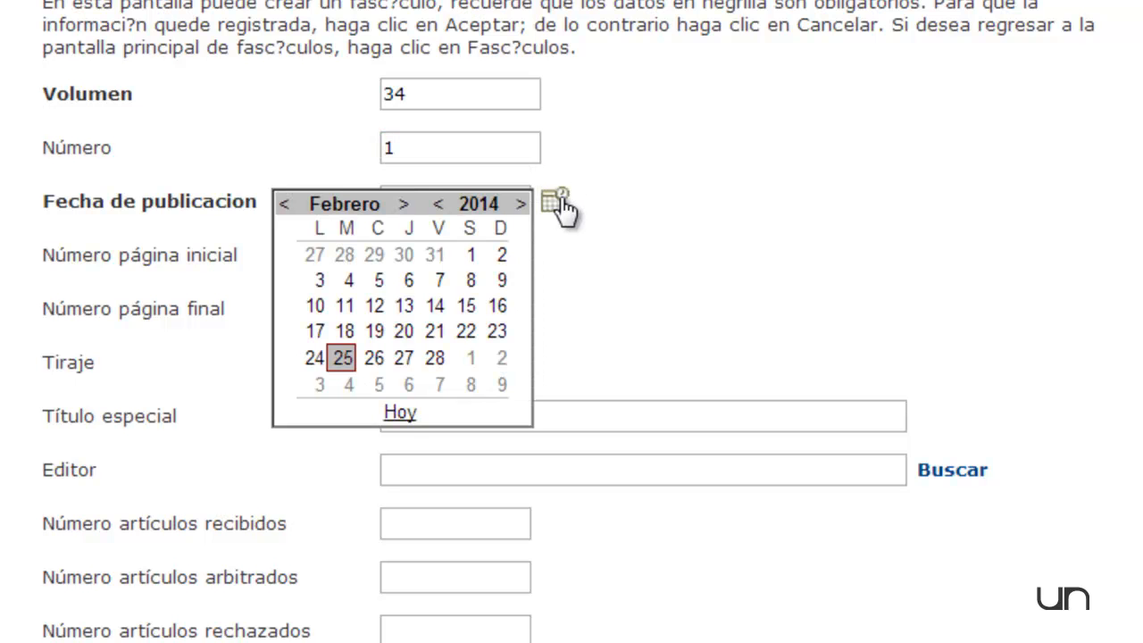
left_click(405, 203)
left_click(404, 204)
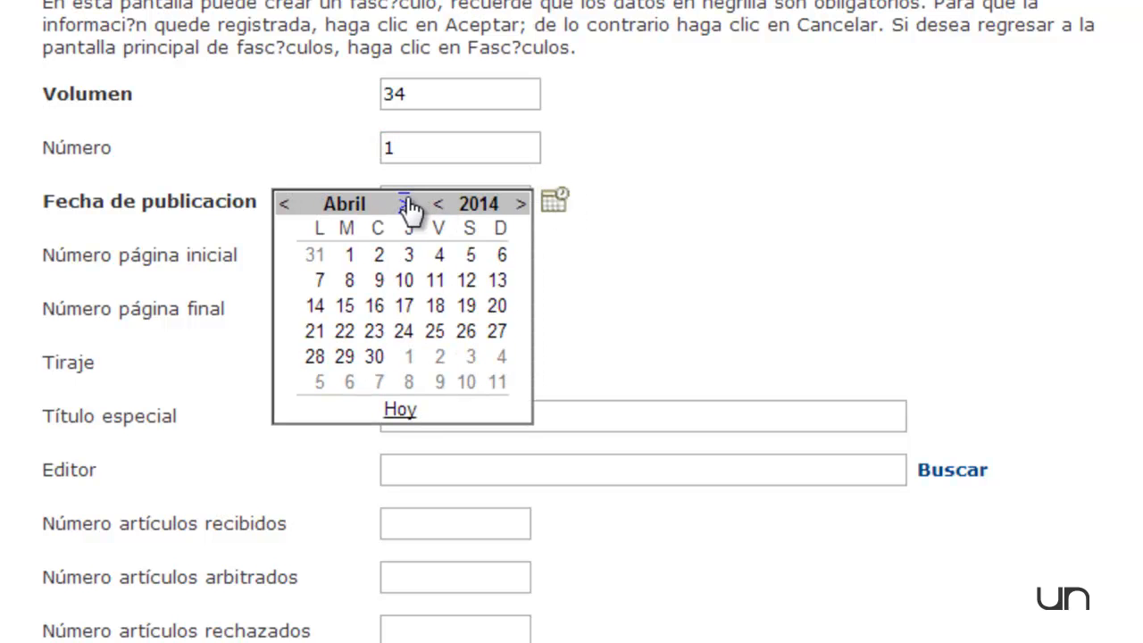
left_click(349, 255)
Set the issue's initial page to 1, final page to 380 and print run (Tiraje) to 300.
left_click(435, 251)
type("1")
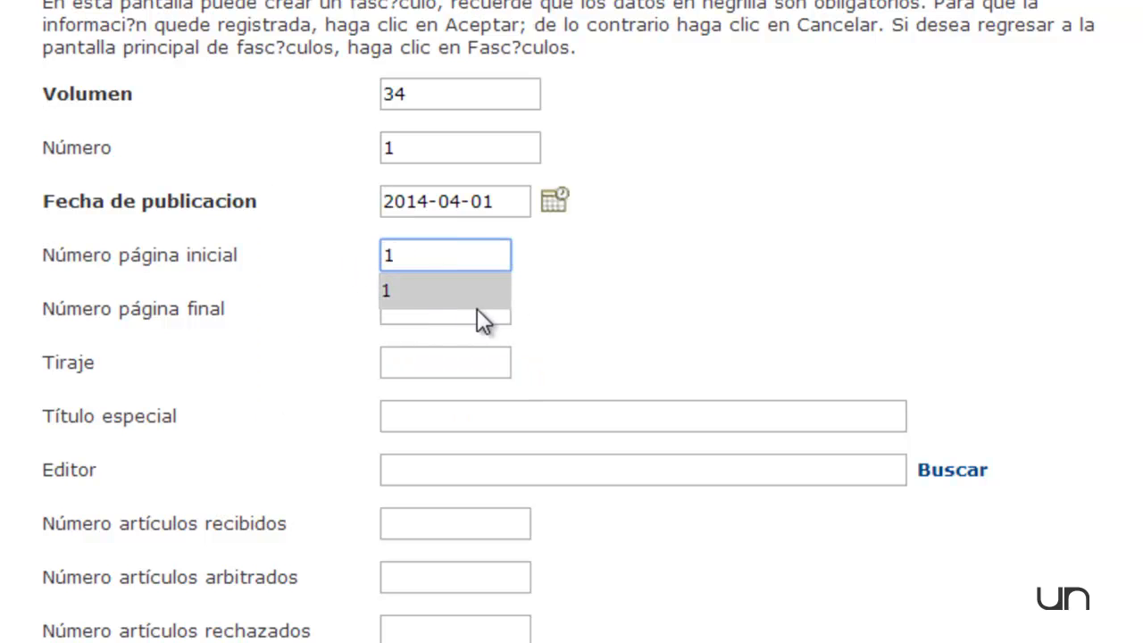
left_click(480, 312)
type("380")
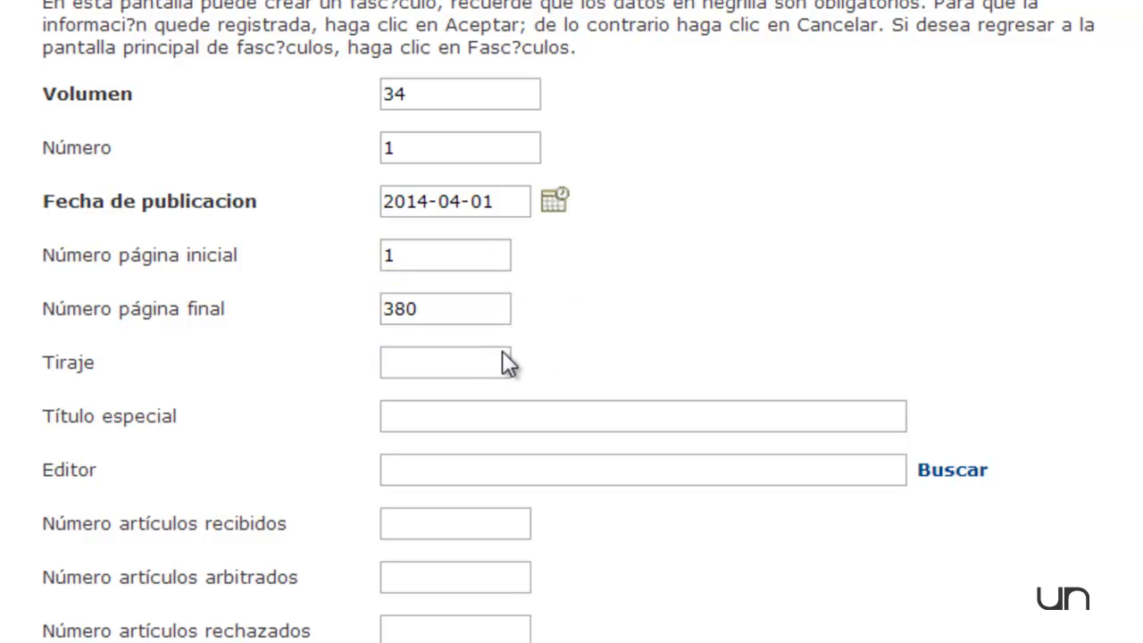
left_click(464, 364)
type("300")
key("Tab")
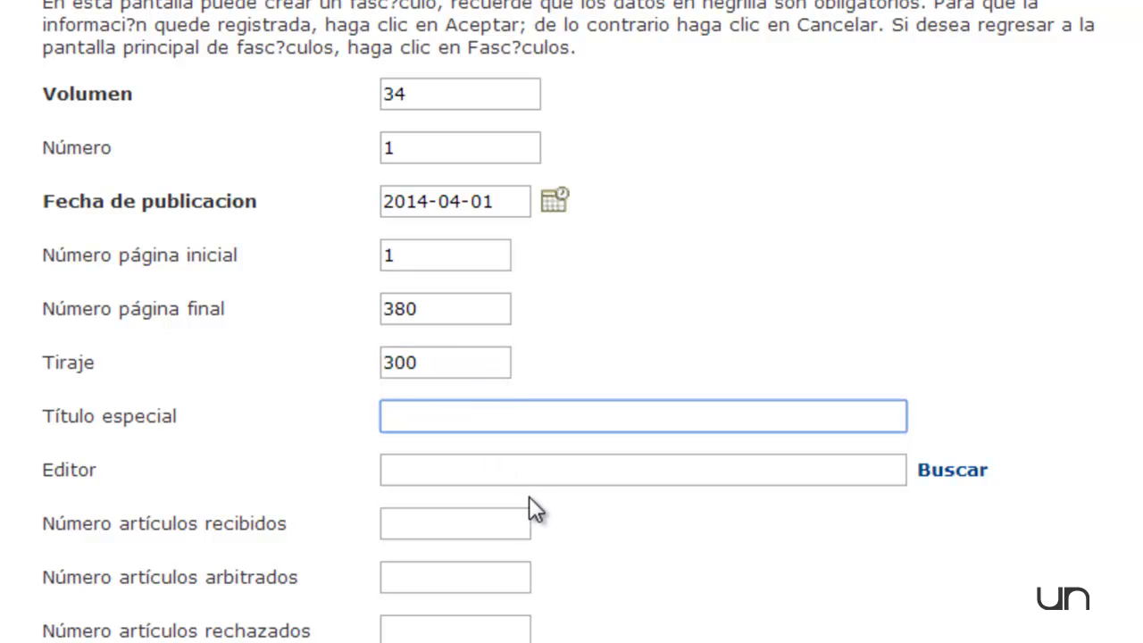
Look up the journal's registered editor and assign that person as the issue's editor.
left_click(932, 474)
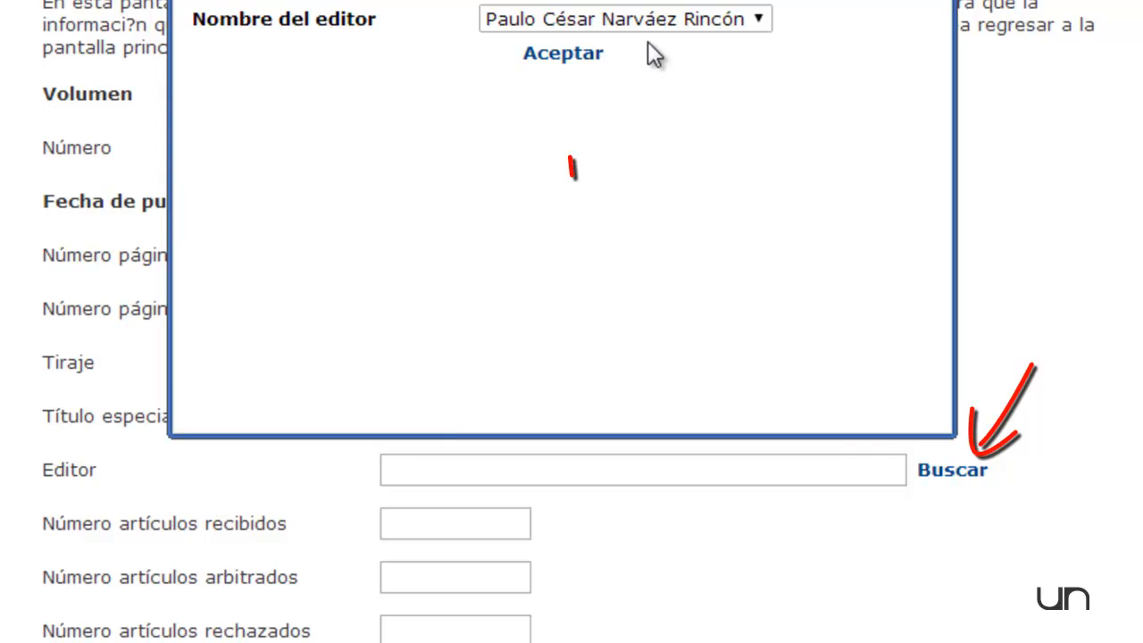
left_click(753, 27)
left_click(657, 43)
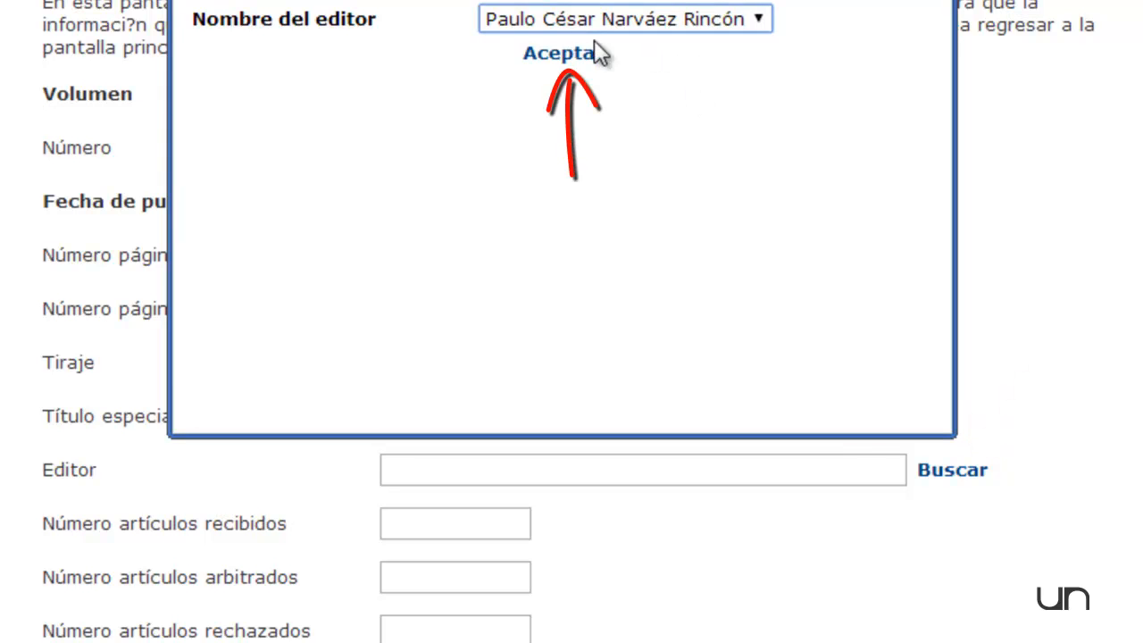
left_click(563, 53)
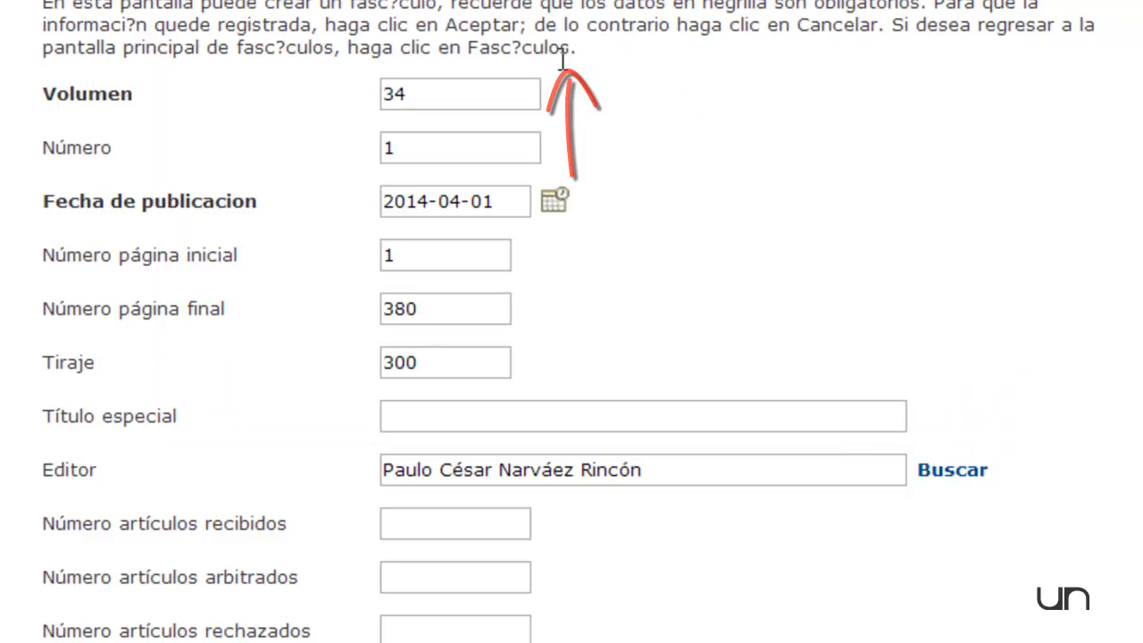
Enter 60 articles received, 60 articles refereed and 55 articles rejected for the issue.
left_click(456, 516)
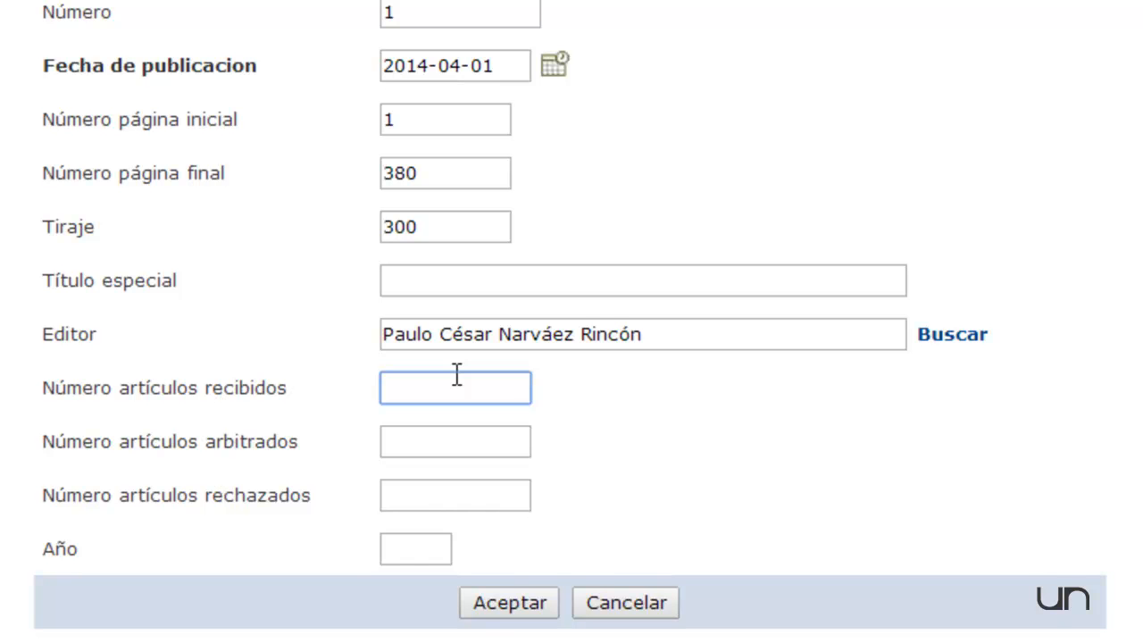
type("60")
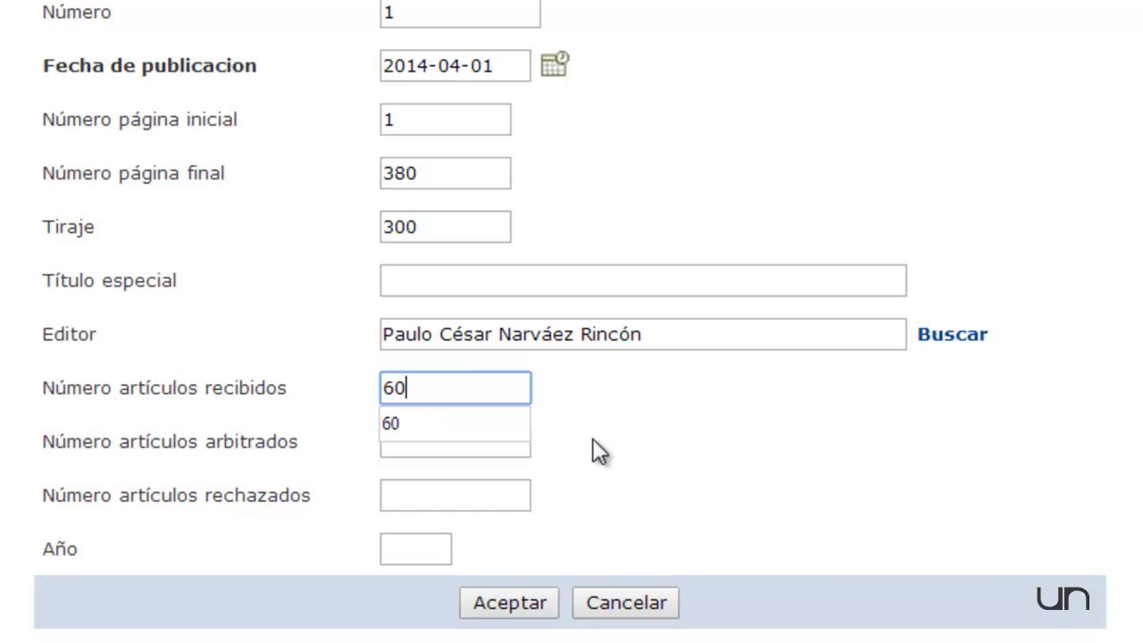
left_click(417, 442)
type("6")
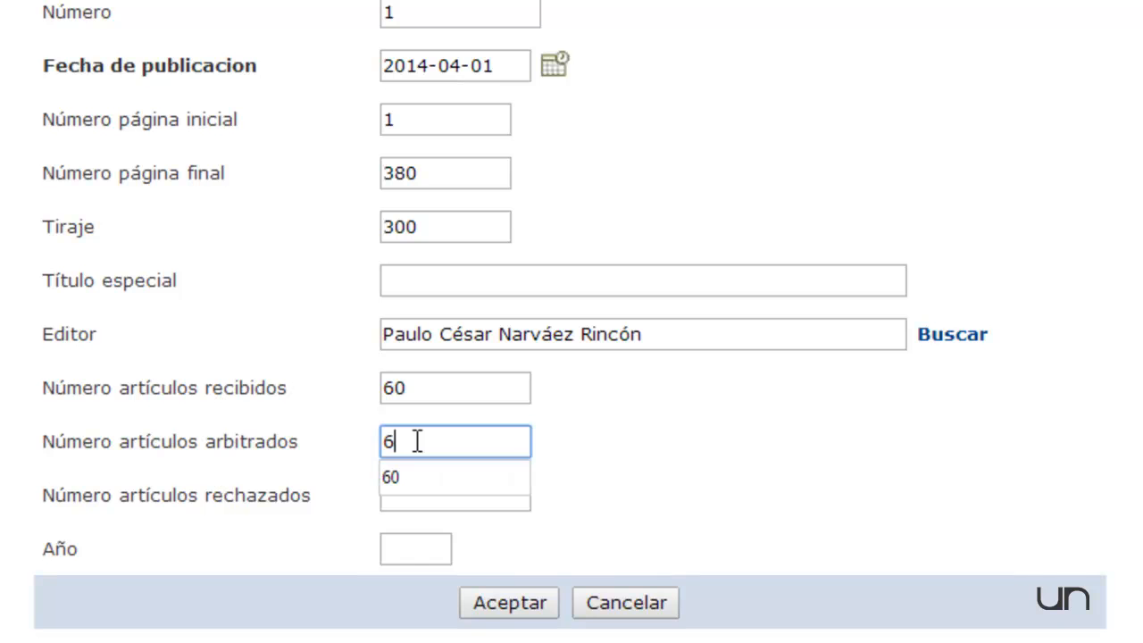
type("0")
left_click(603, 407)
left_click(426, 493)
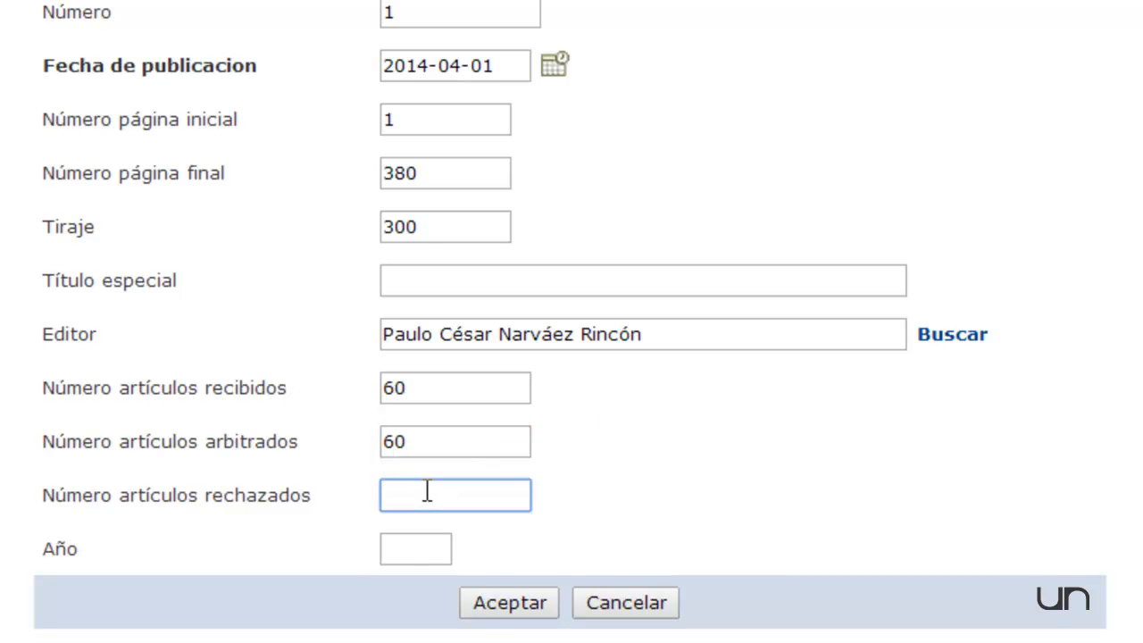
type("55")
Set the issue's year to 2014 and save the new issue.
left_click(395, 547)
type("20")
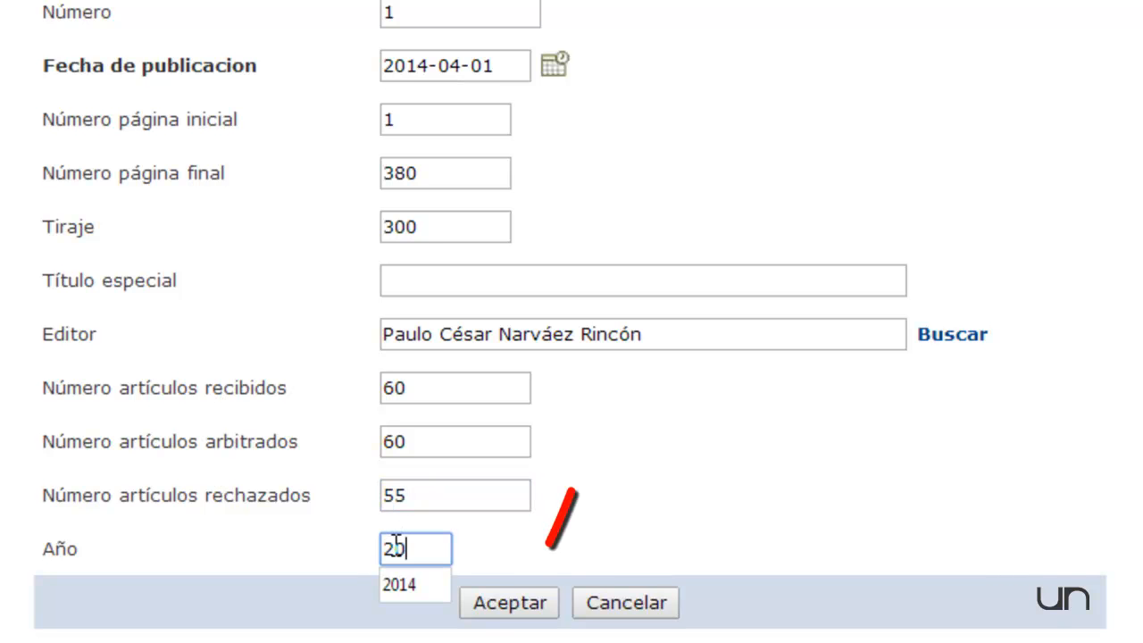
type("14")
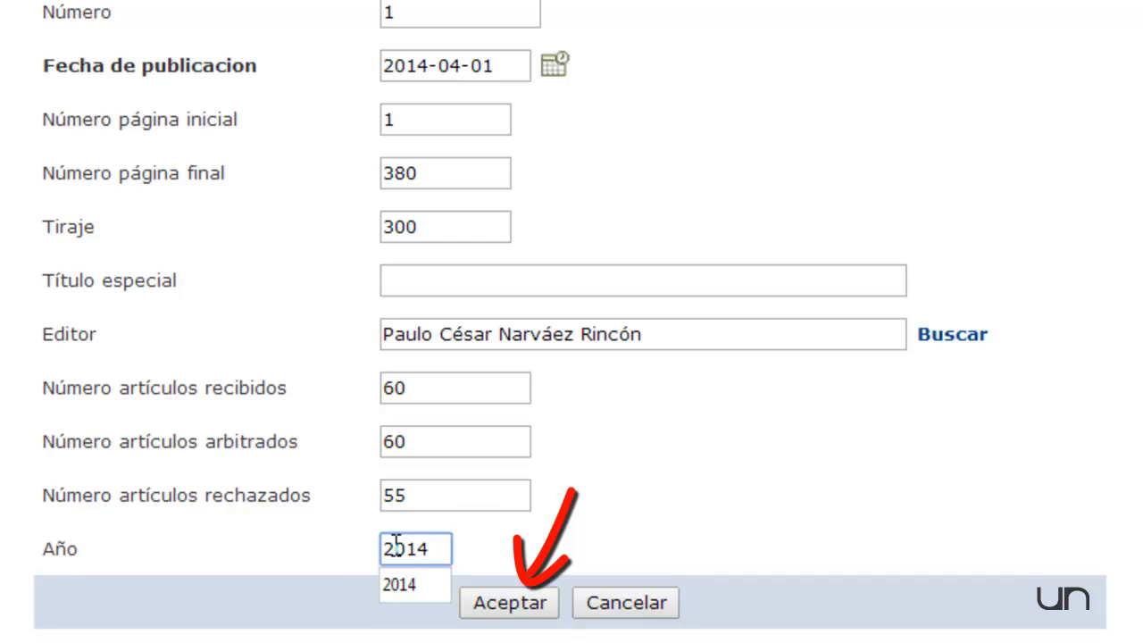
left_click(516, 608)
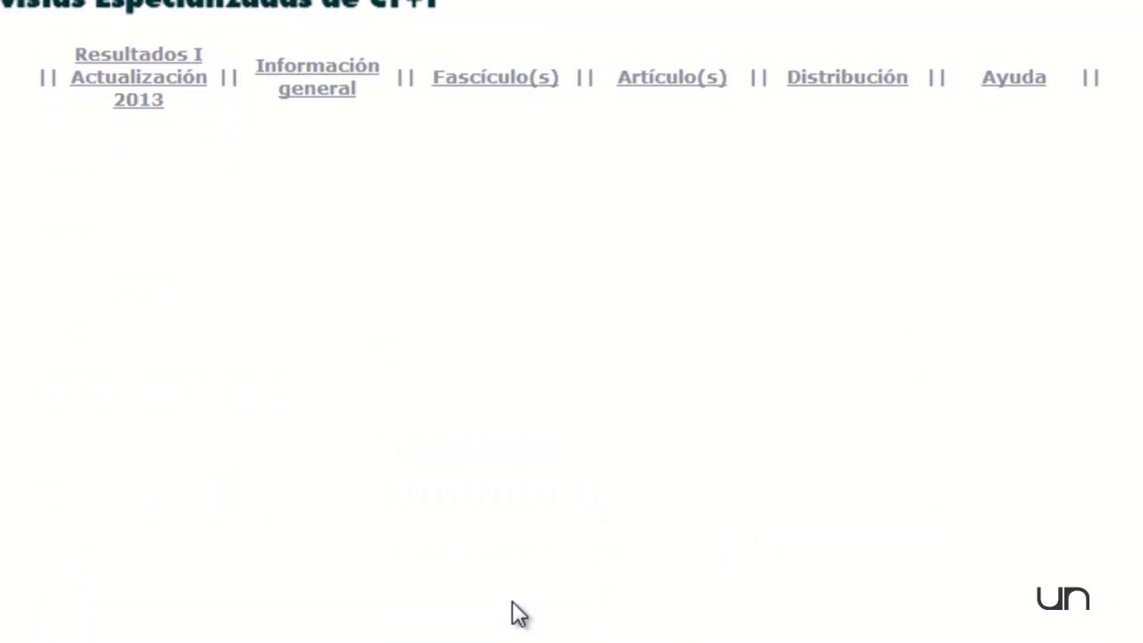
Return to the list of issues and open the details of volume 34, number 1, dated 2014-04-01.
scroll(513, 572, "down", 3)
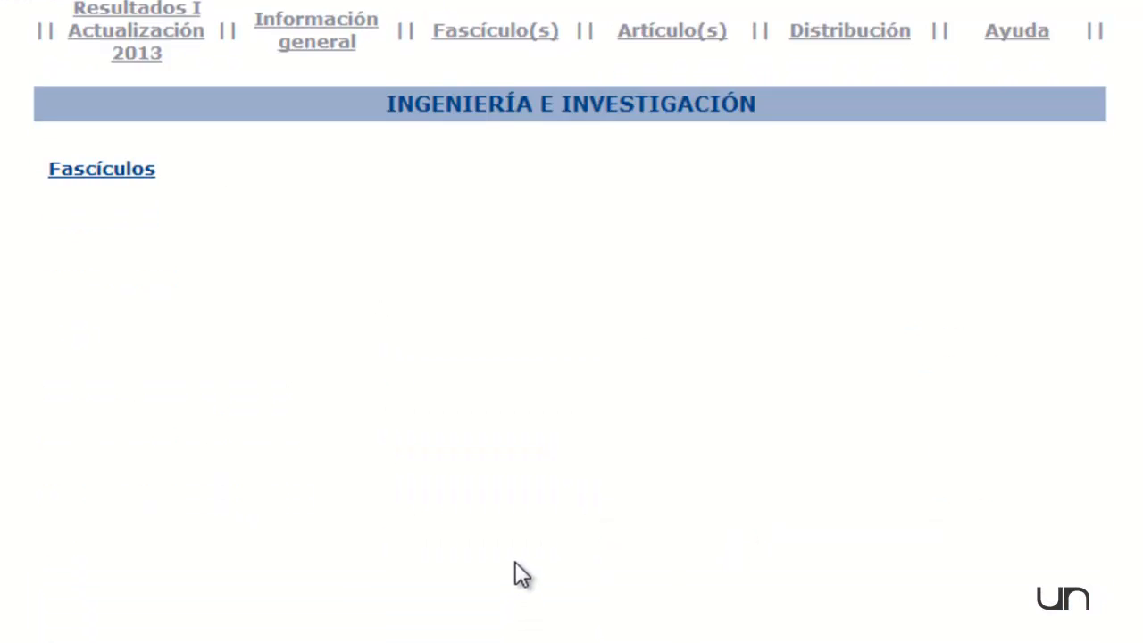
scroll(506, 585, "up", 2)
left_click(113, 183)
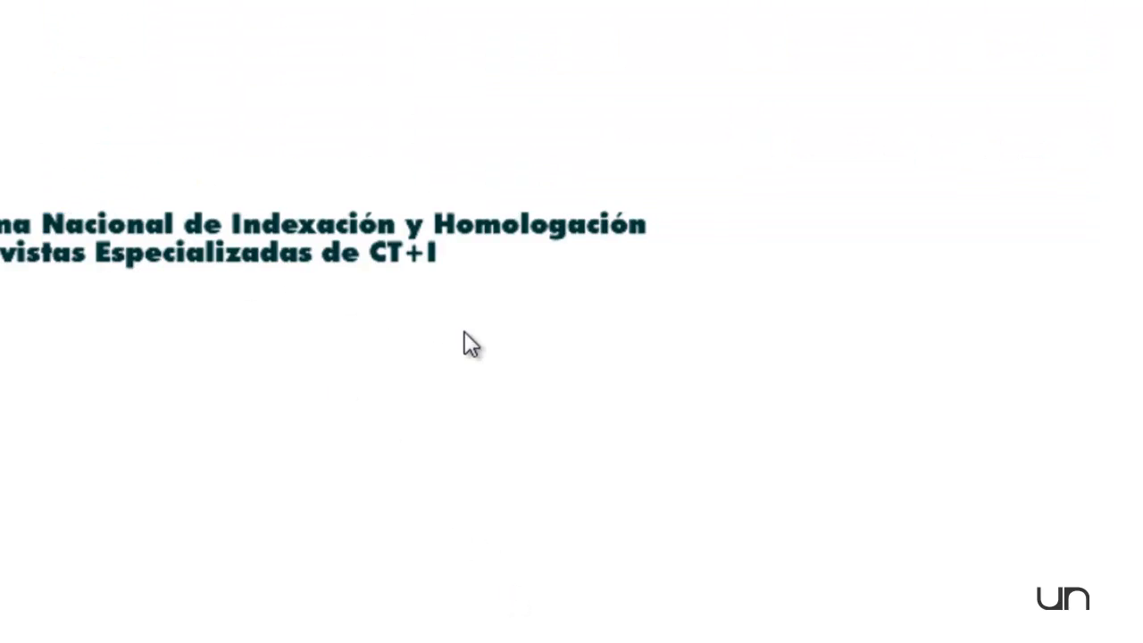
scroll(452, 438, "down", 5)
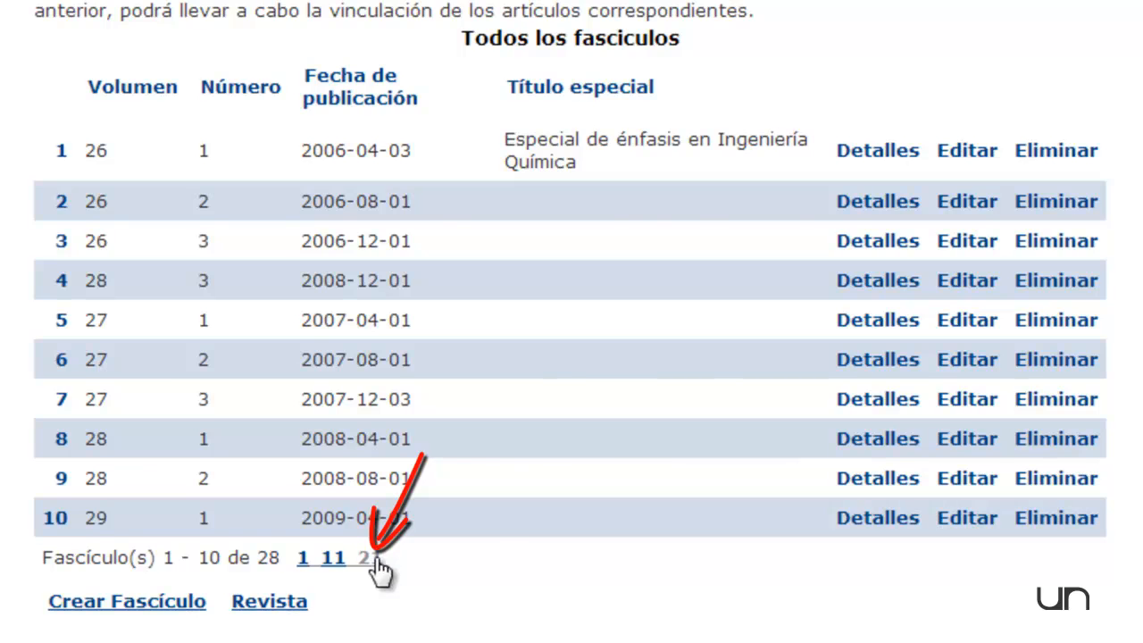
left_click(380, 567)
scroll(147, 455, "down", 3)
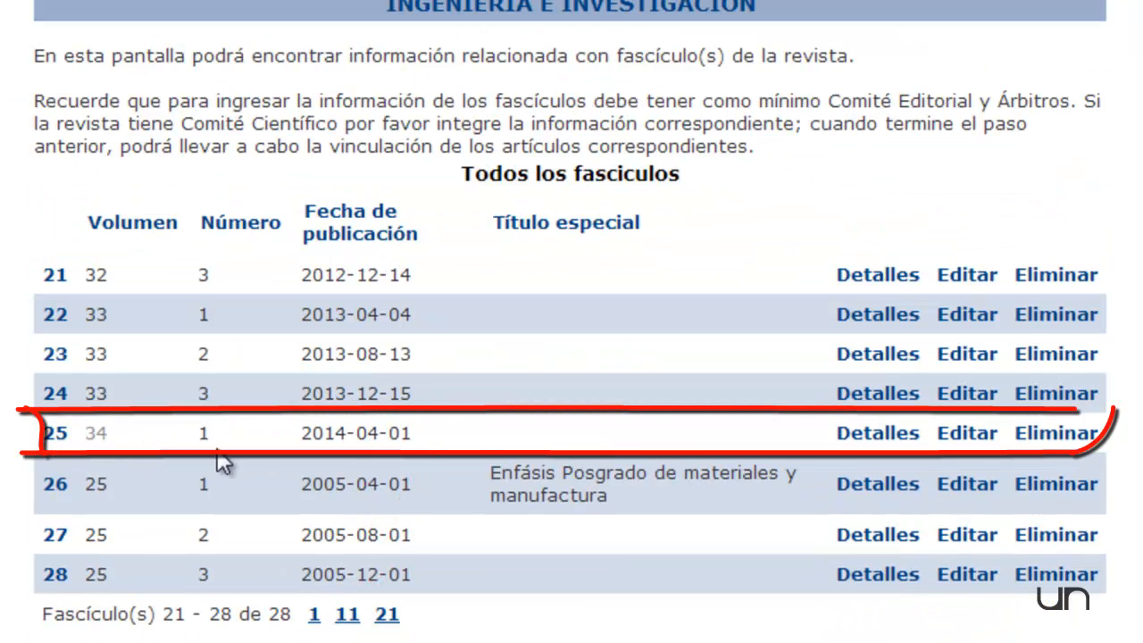
left_click(880, 437)
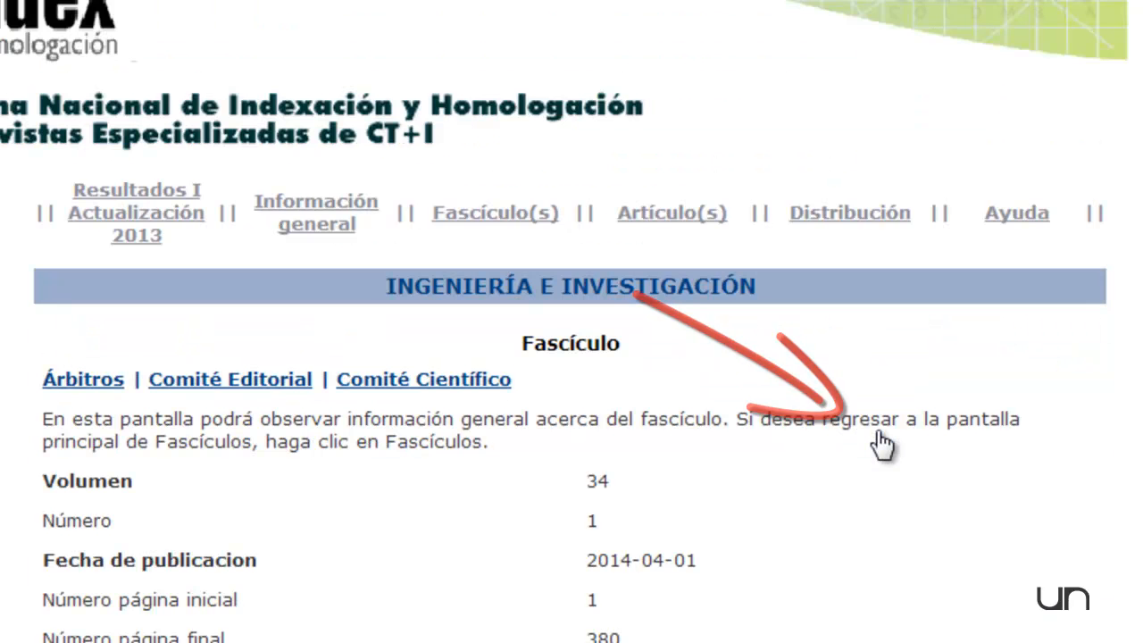
scroll(881, 465, "down", 3)
scroll(882, 487, "down", 2)
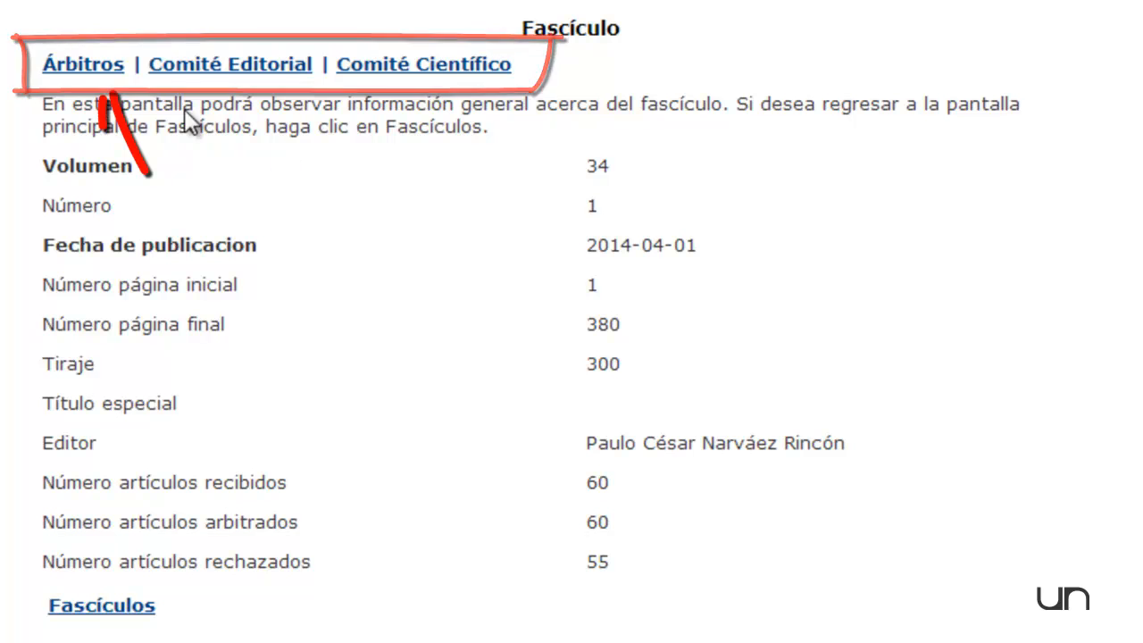
Open the issue's referees (Árbitros) window, move it clear of the issue data, and start creating a referee.
left_click(94, 69)
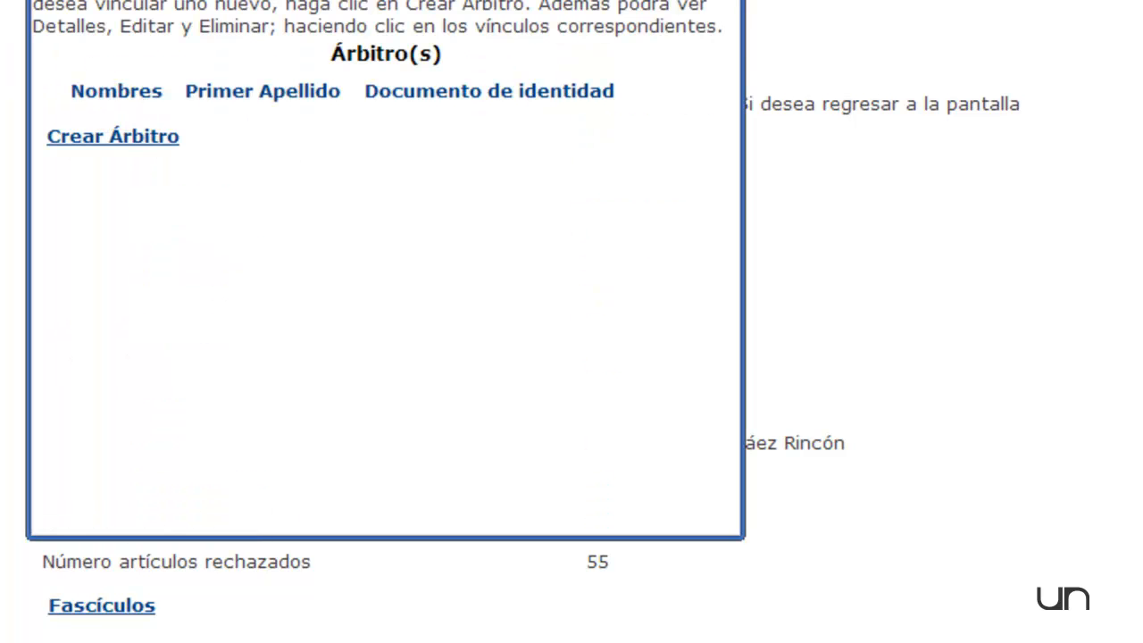
left_click_drag(486, 0, 744, 109)
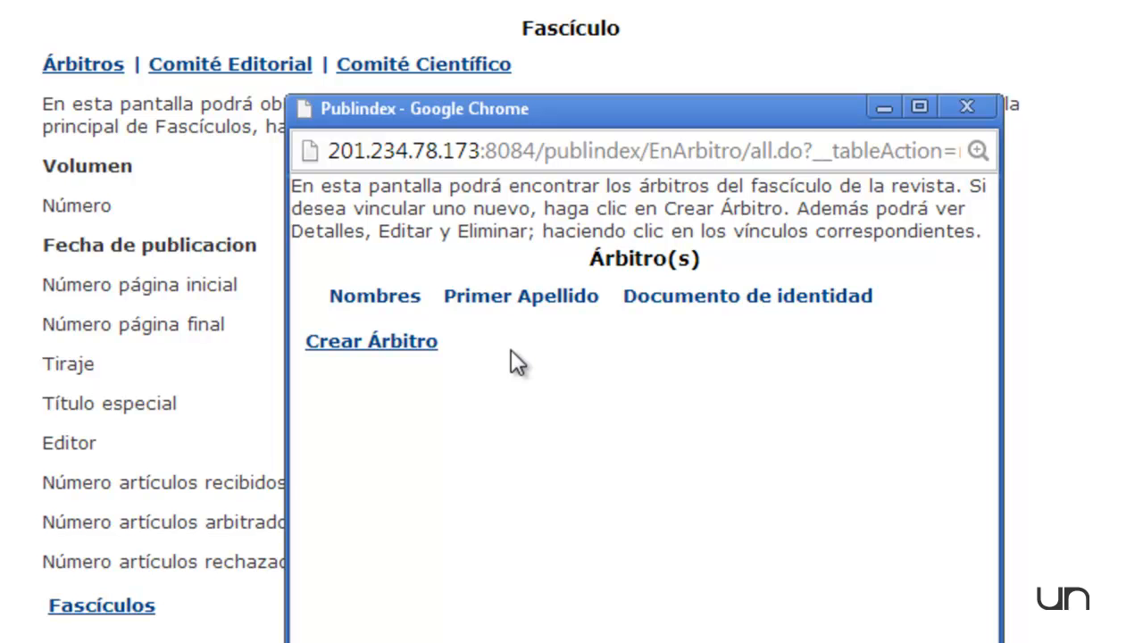
left_click_drag(545, 104, 652, 34)
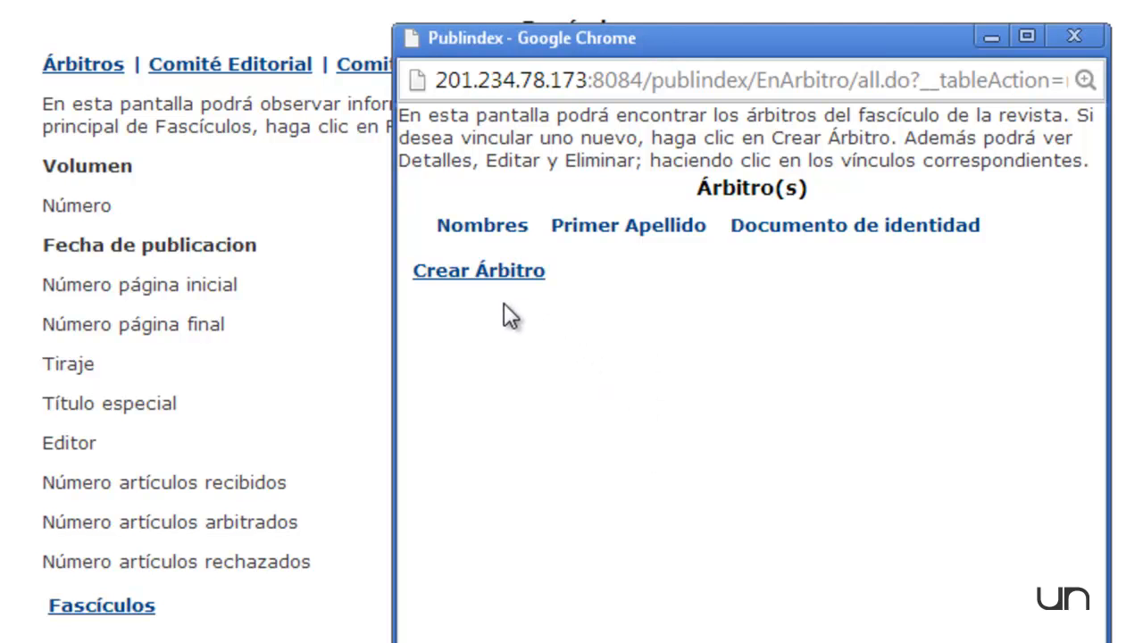
left_click(481, 277)
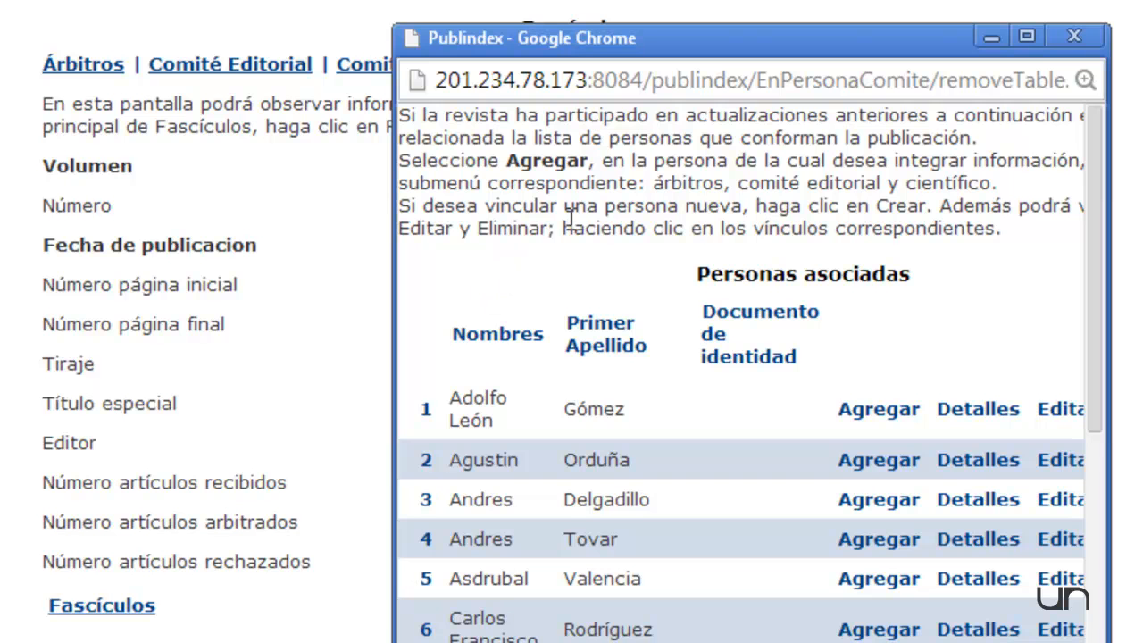
Maximize the associated persons window, sort the list by first surname, and add the person in row 137 as a referee.
left_click(1027, 36)
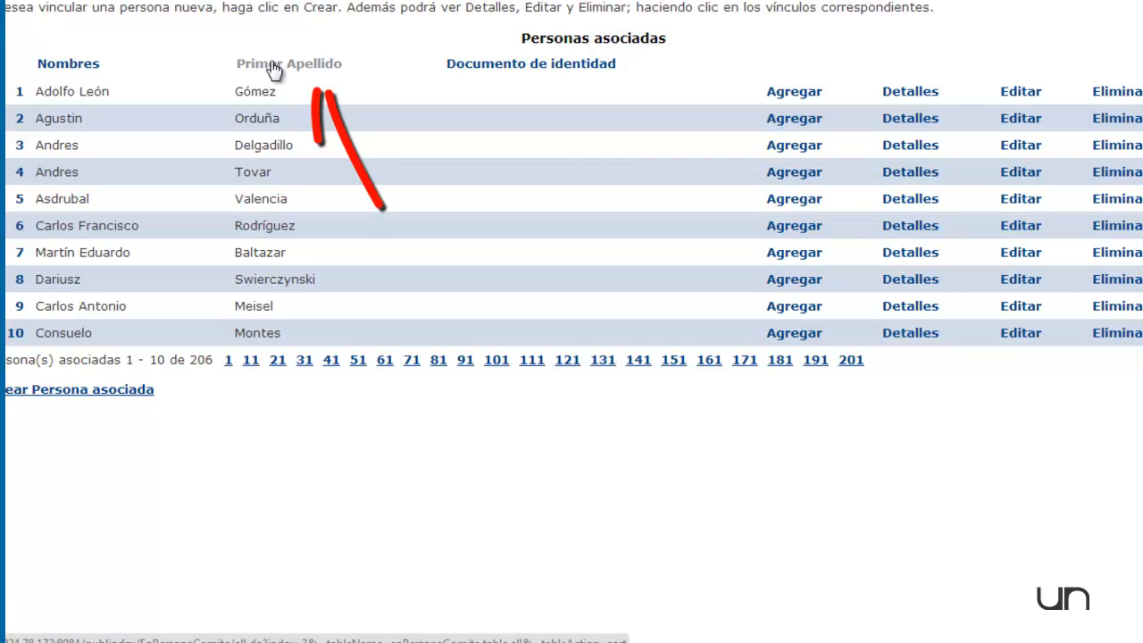
left_click(271, 62)
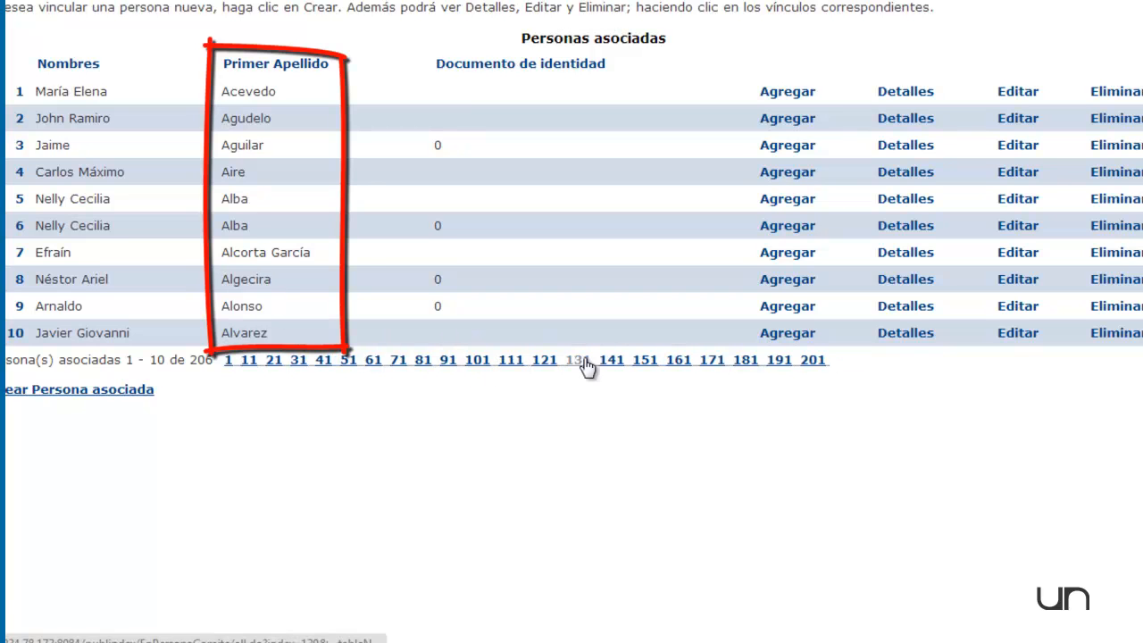
left_click(579, 360)
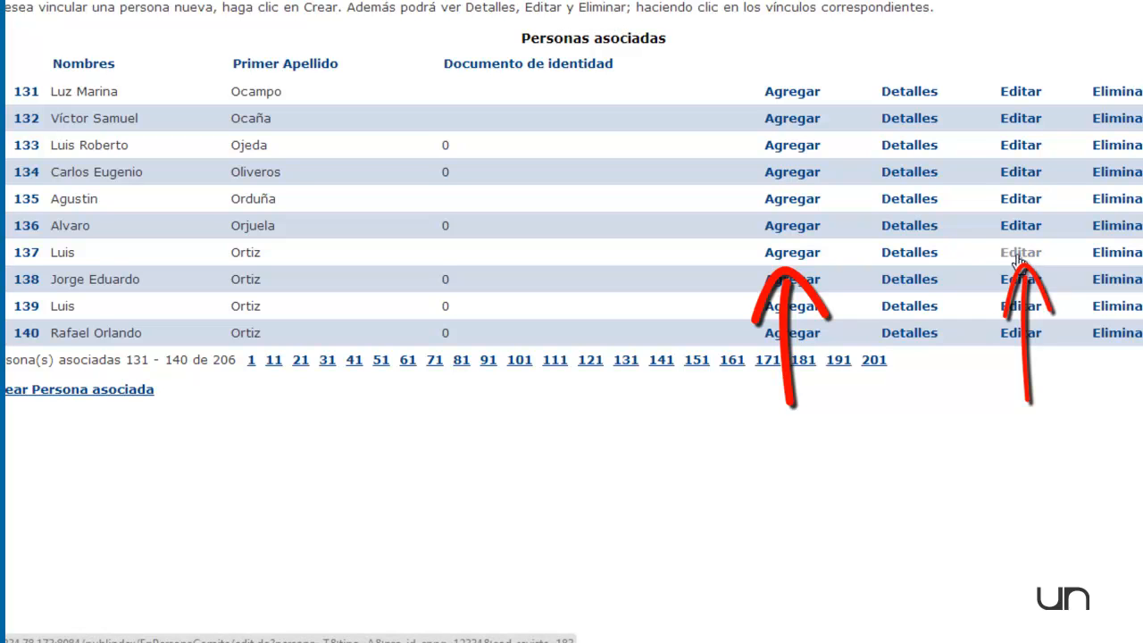
left_click(792, 255)
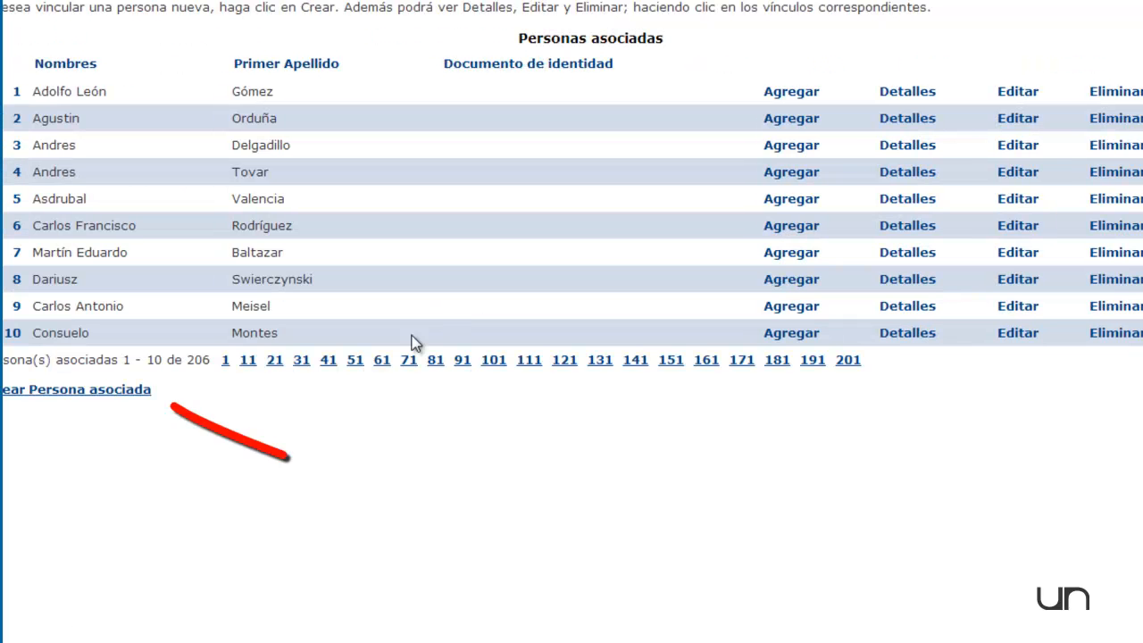
Start creating a new associated person as referee and enter the person's first names and first surname.
left_click(92, 393)
left_click(459, 24)
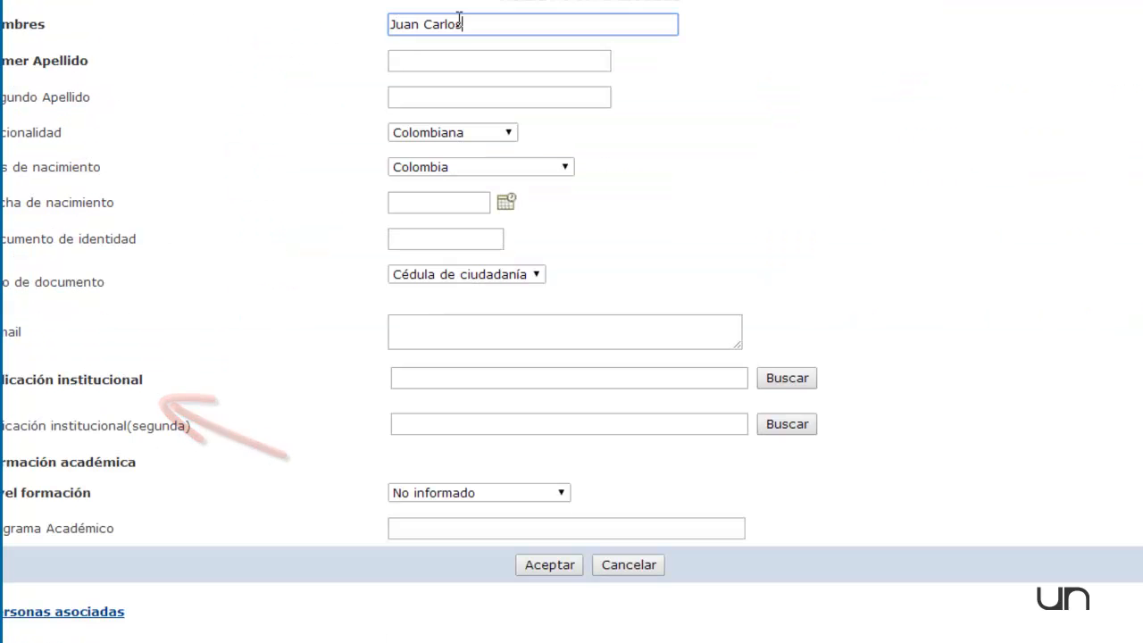
key("Tab")
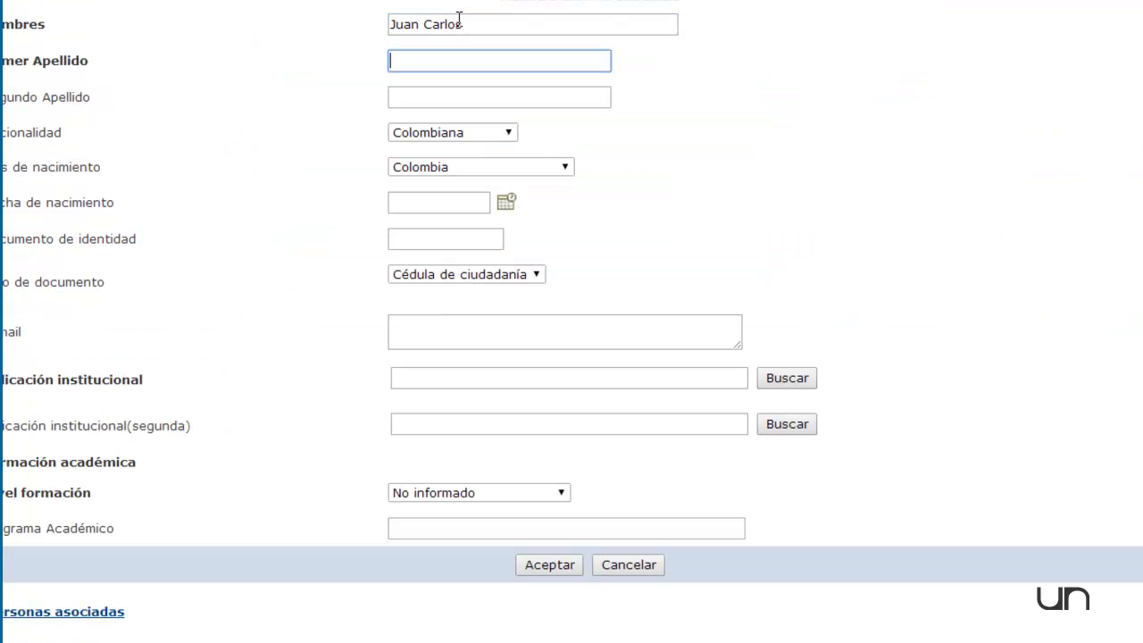
key("Tab")
key("Tab")
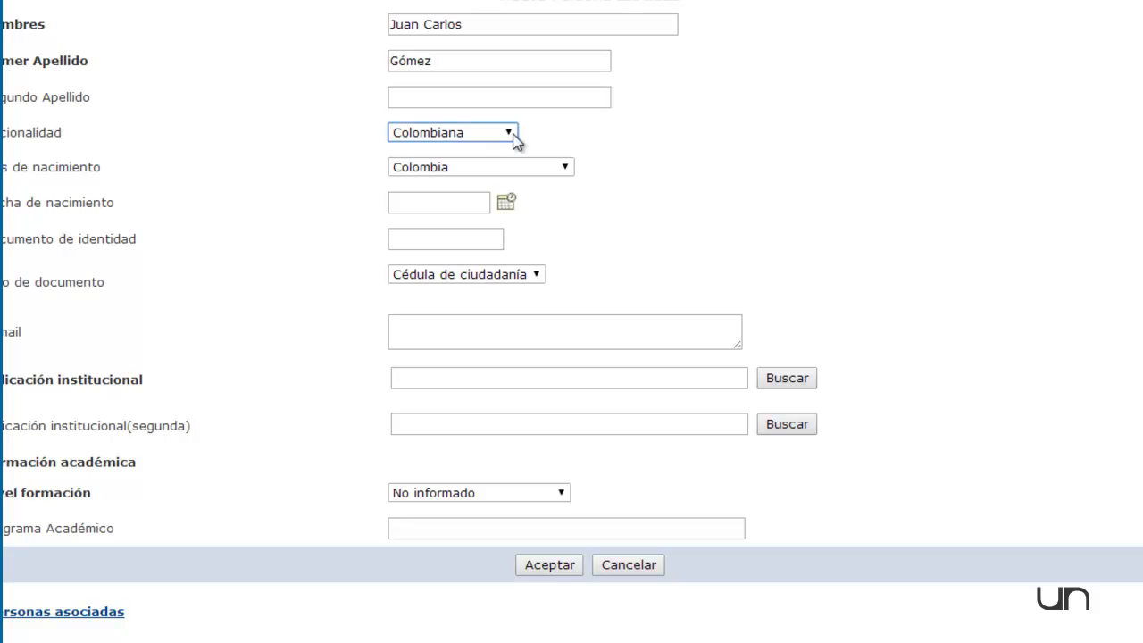
Set the new person's nationality to Chilena and country of birth to Chile, and fill in the e-mail address.
left_click(511, 134)
left_click(452, 196)
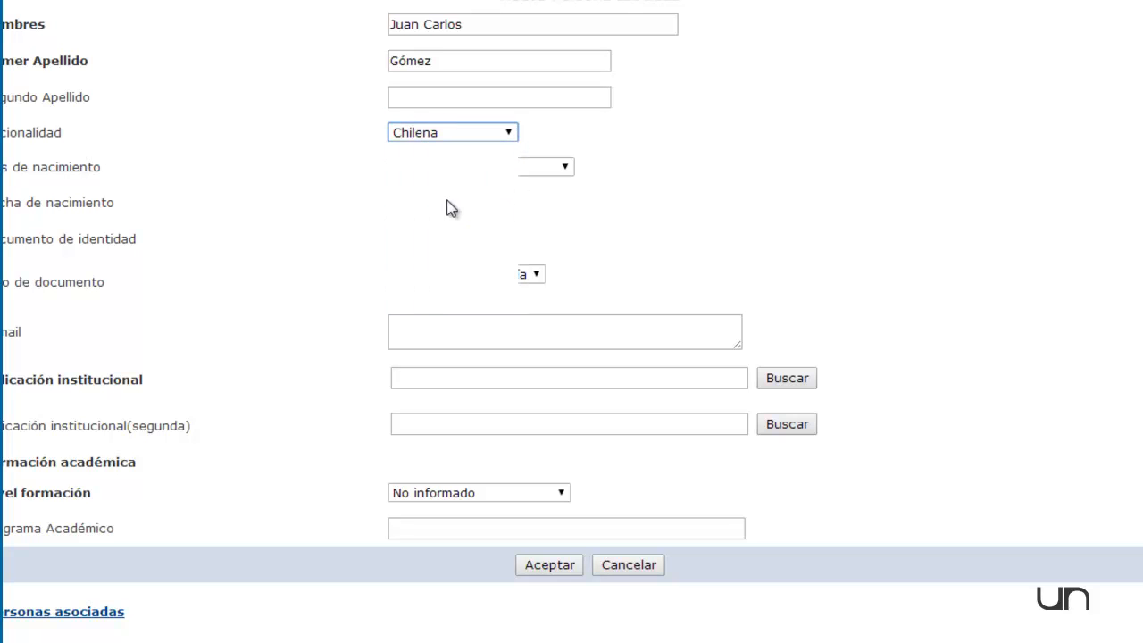
left_click(519, 170)
scroll(434, 402, "down", 8)
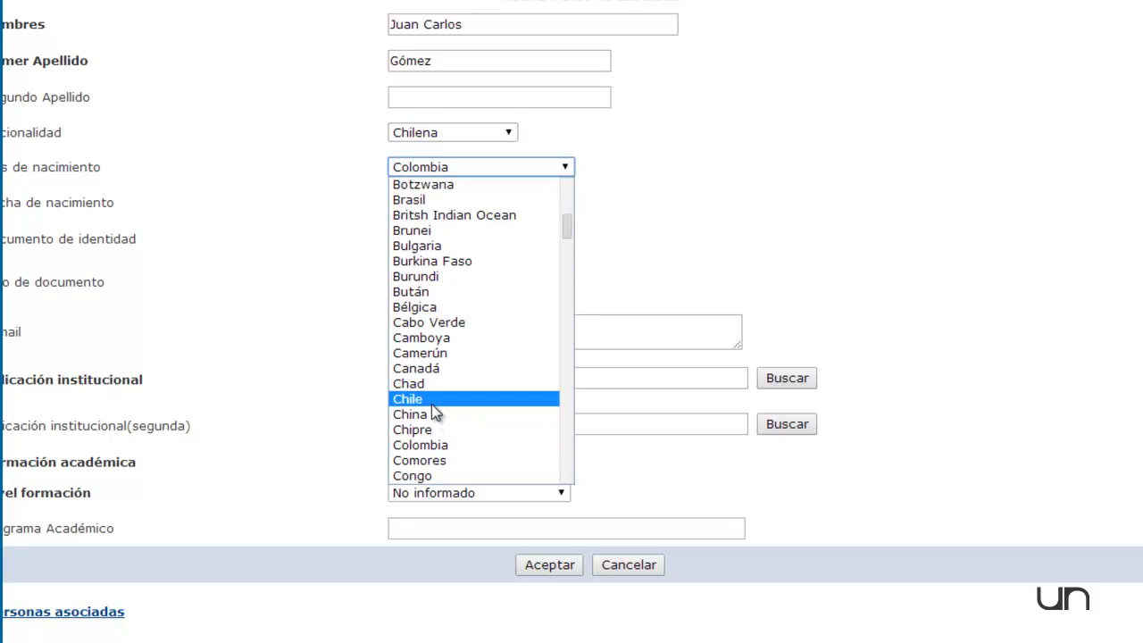
left_click(431, 404)
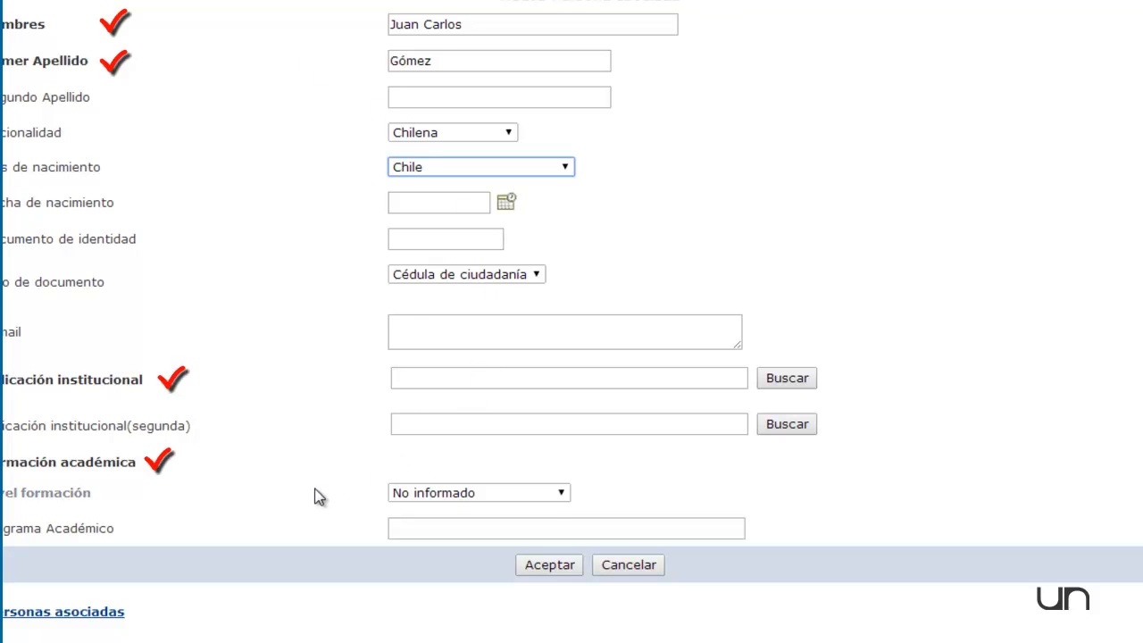
left_click(492, 332)
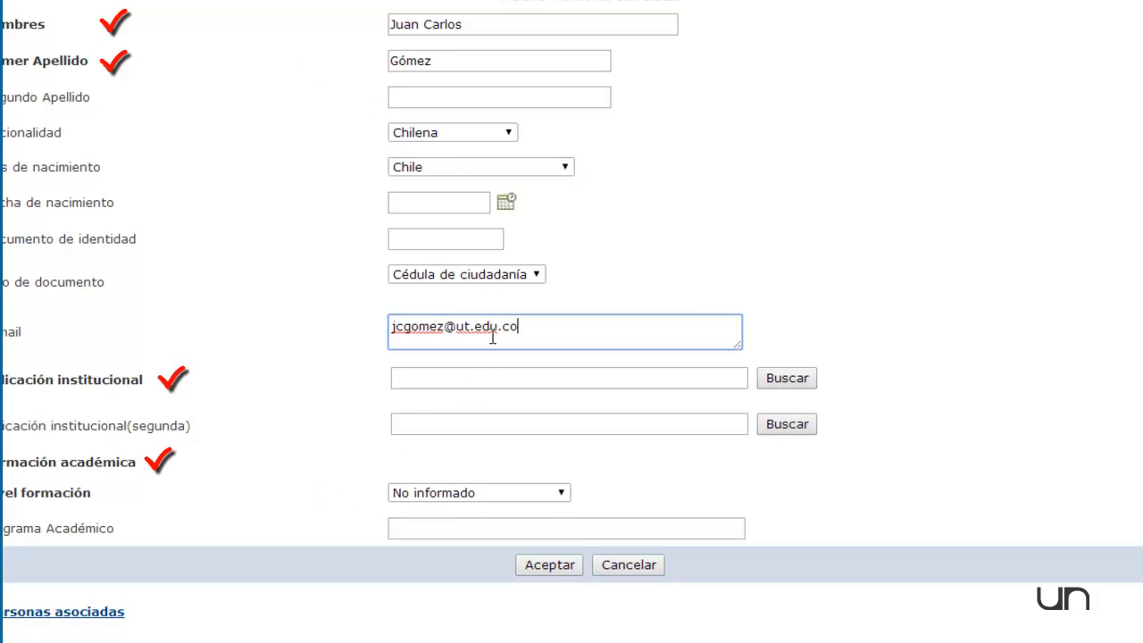
Search institutions for "chile" and choose Burroughs De Chile S A as the person's primary institutional affiliation.
left_click(661, 377)
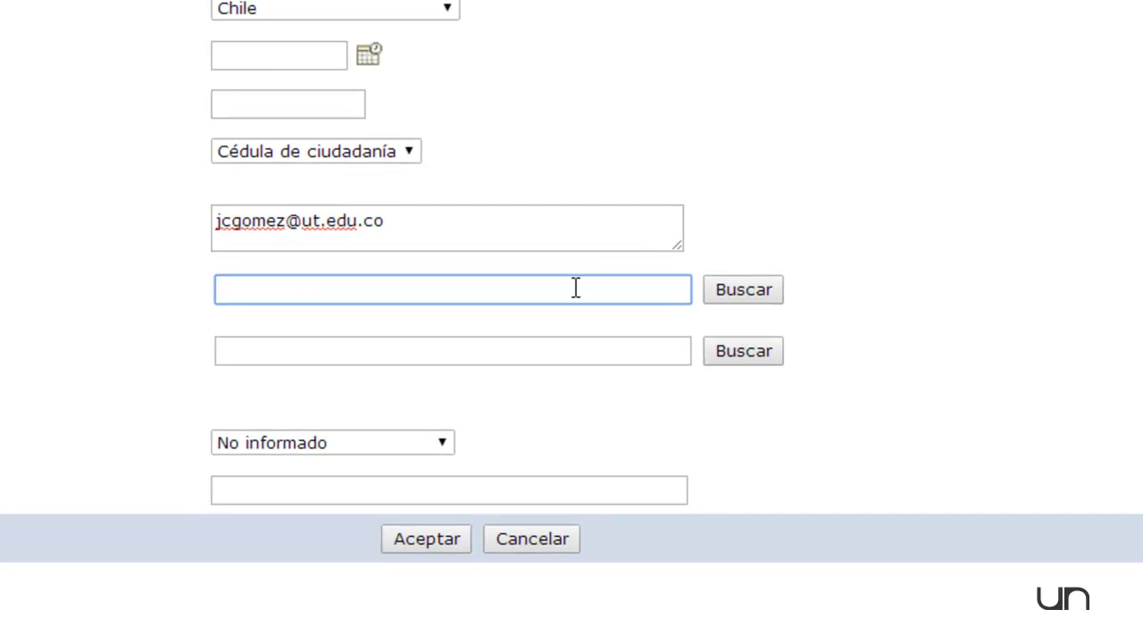
type("chile")
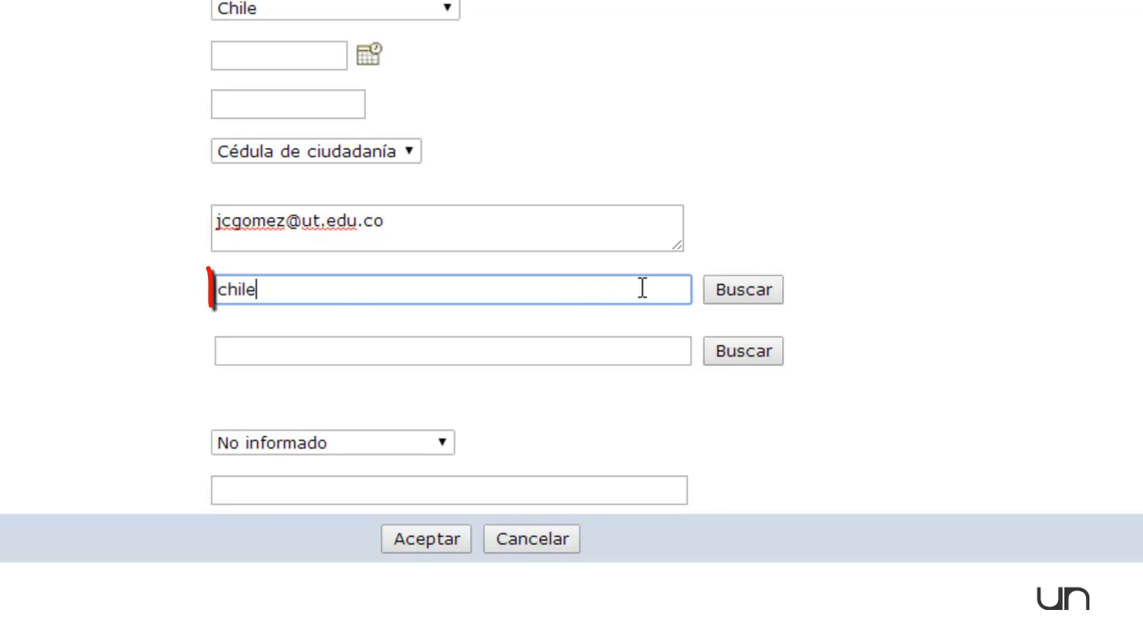
left_click(757, 289)
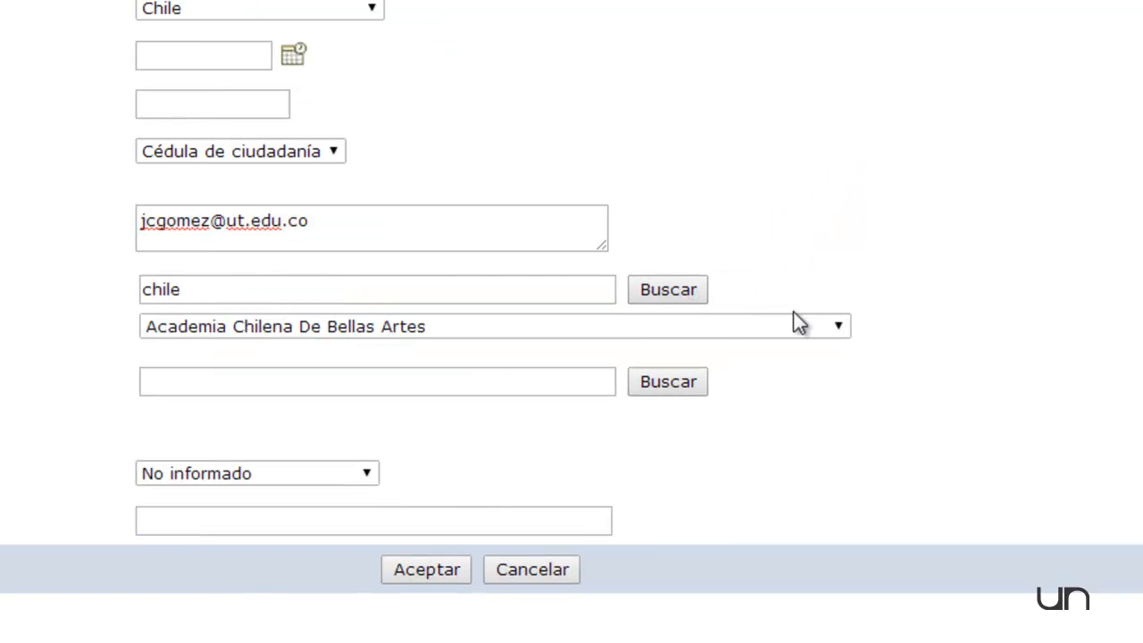
left_click(840, 326)
scroll(688, 188, "down", 3)
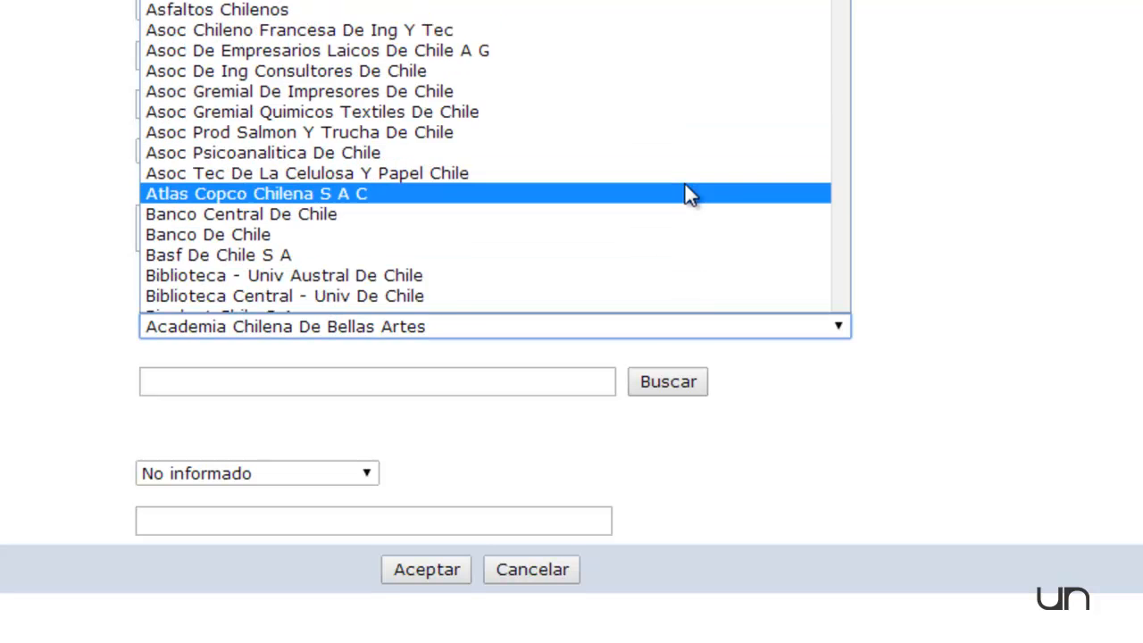
left_click(620, 247)
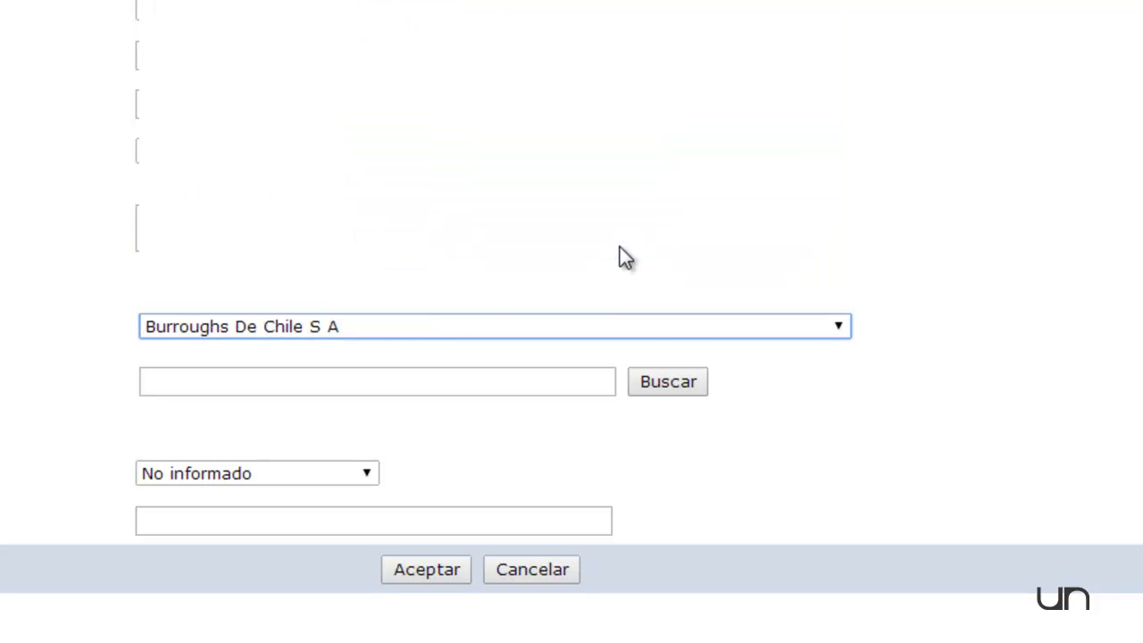
Set the person's education level to Maestría/Magister and save the new referee.
left_click(205, 475)
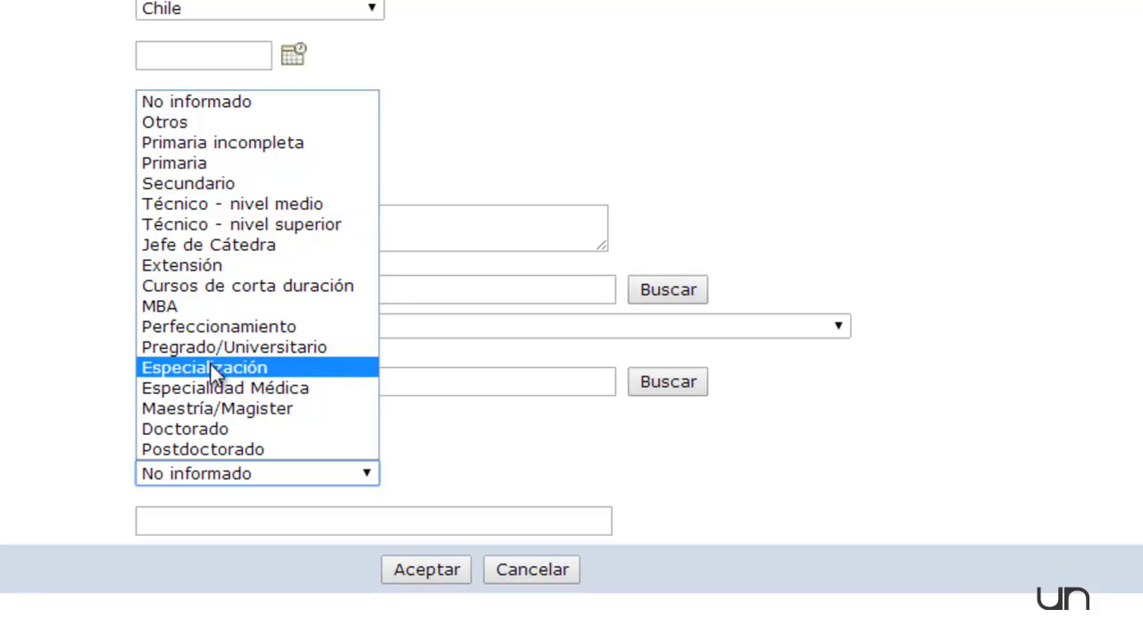
left_click(389, 466)
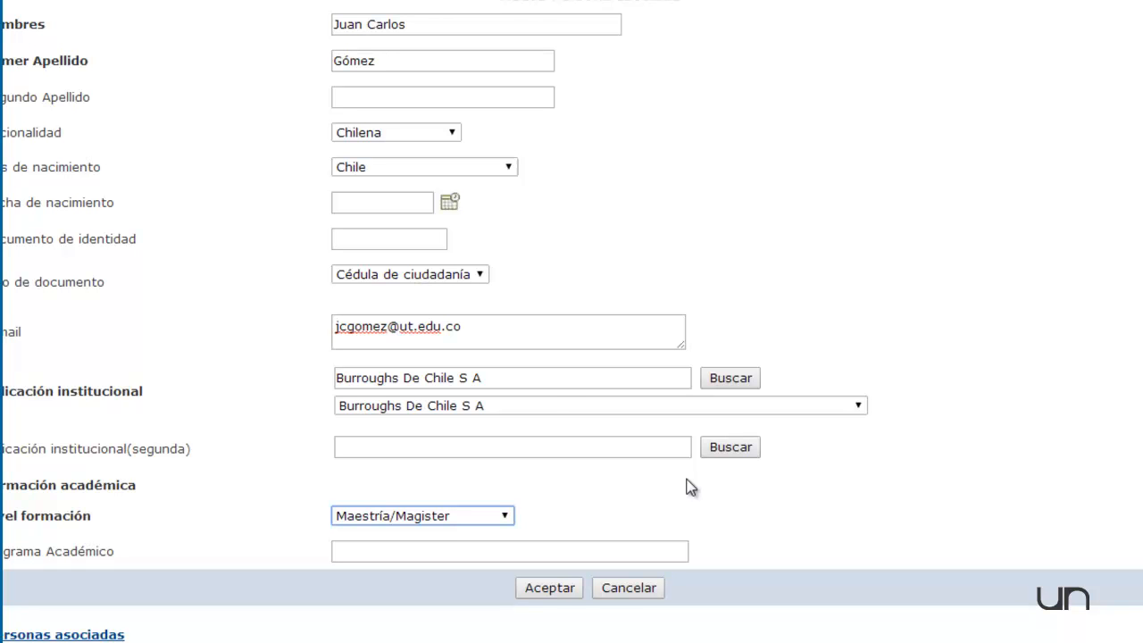
left_click(560, 590)
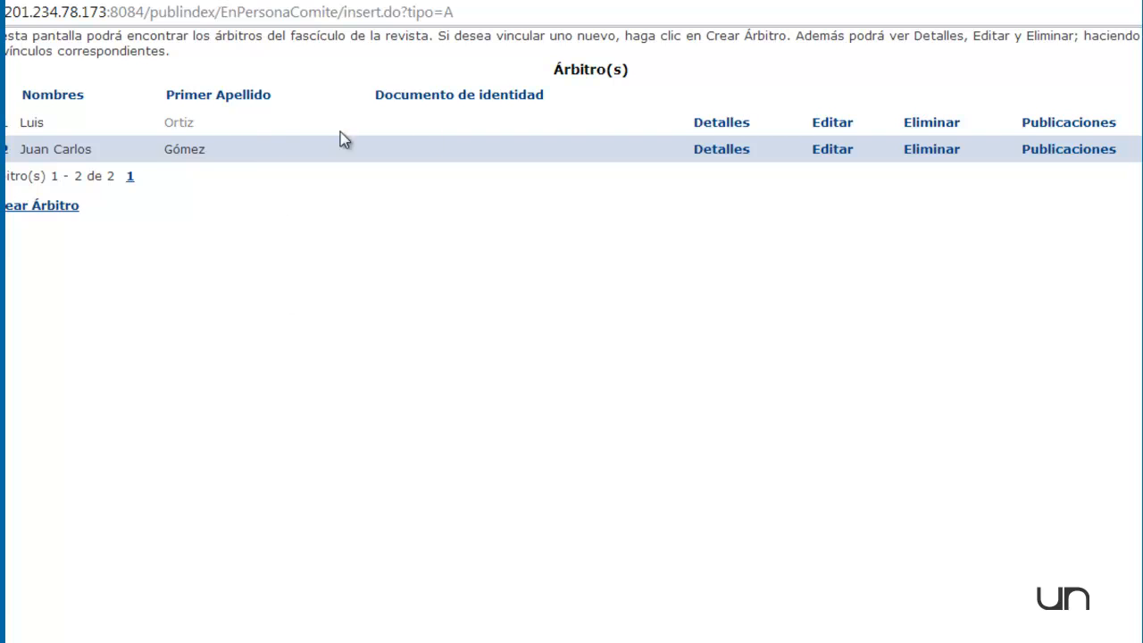
Start a published article for the newly created referee, search journals for "chilena", and choose Revista Chilena De Semiótica.
left_click(1071, 152)
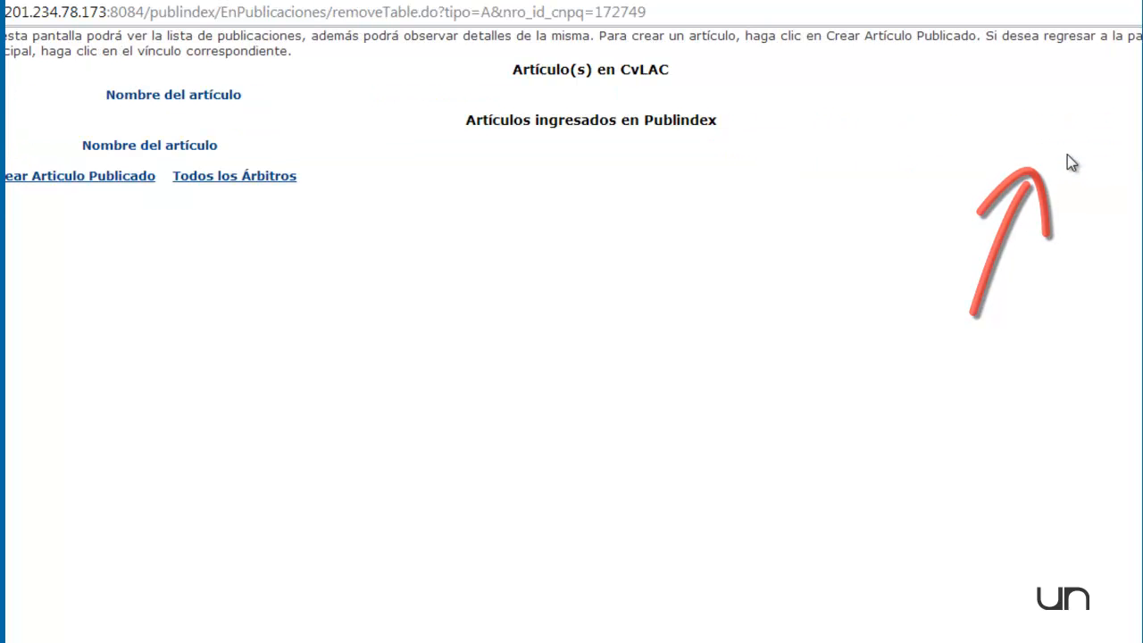
left_click(69, 177)
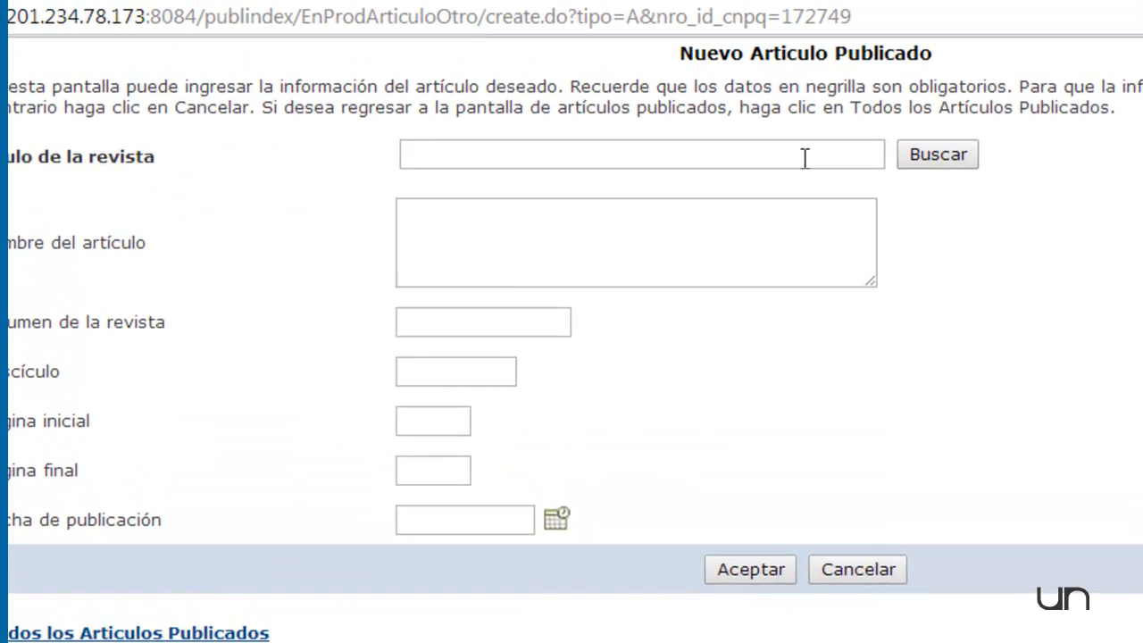
left_click(804, 158)
type("chilena")
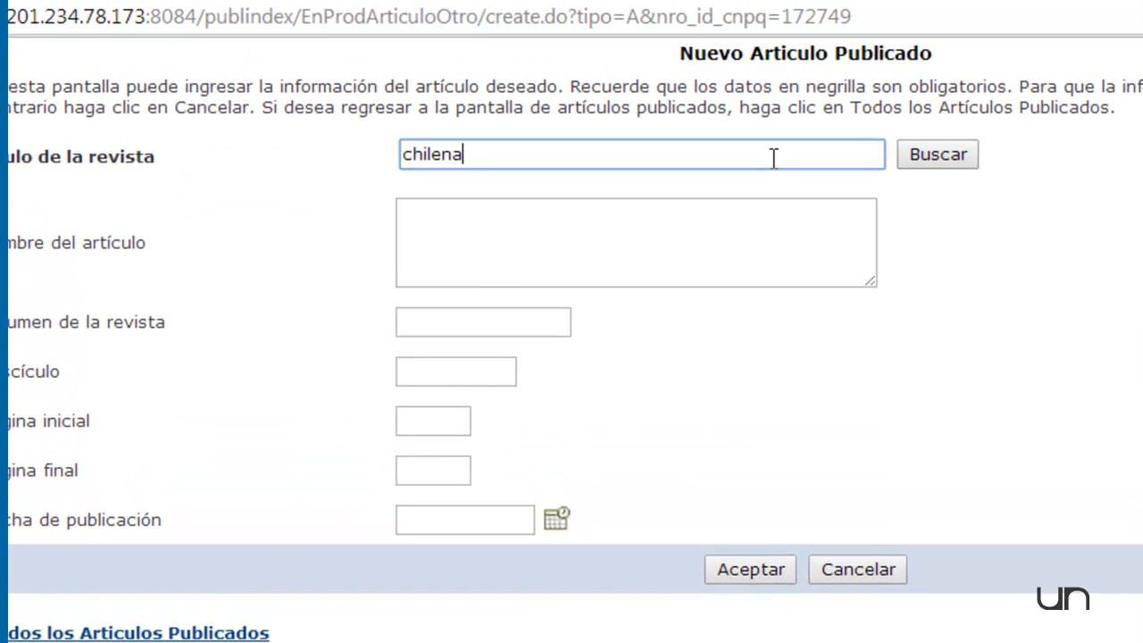
left_click(938, 154)
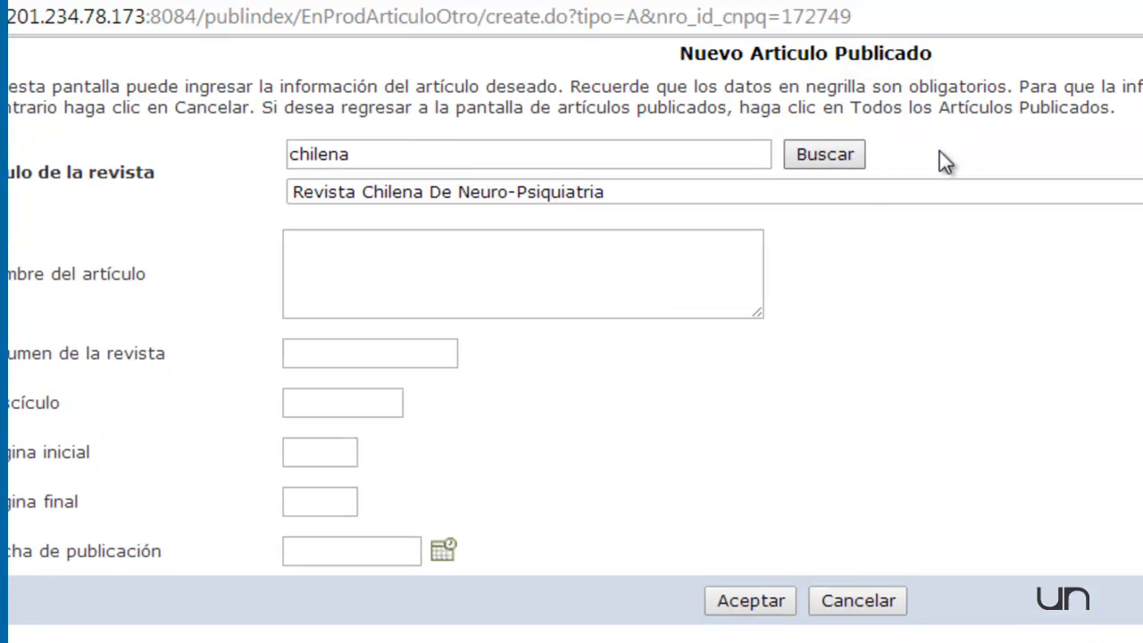
left_click(813, 195)
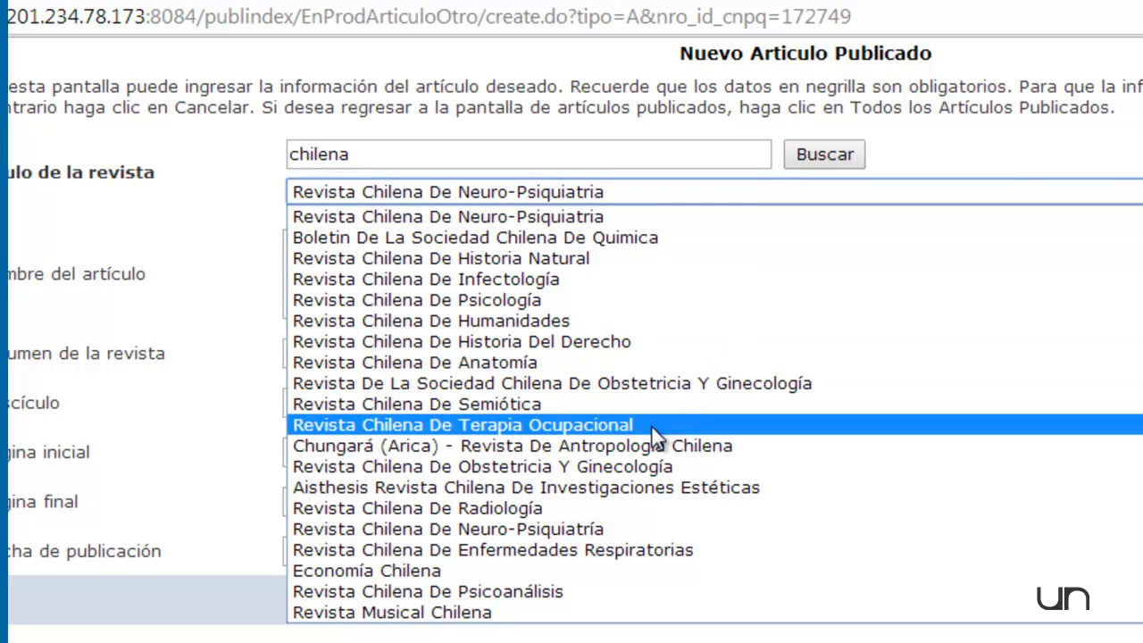
left_click(624, 404)
Name the article "Revisión..." and enter volume 12, issue 2, initial page 8 and final page 19.
left_click(383, 259)
type("Revisió")
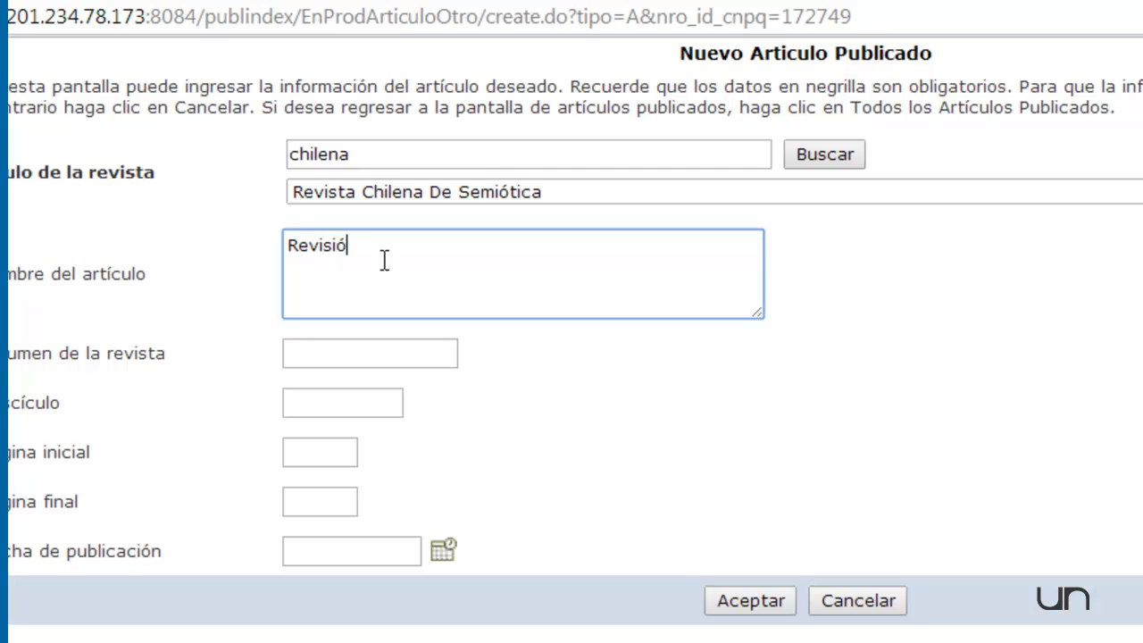
type("n...")
left_click(381, 355)
type("12")
left_click(342, 407)
type("2")
left_click(335, 444)
type("8")
left_click(327, 501)
type("19")
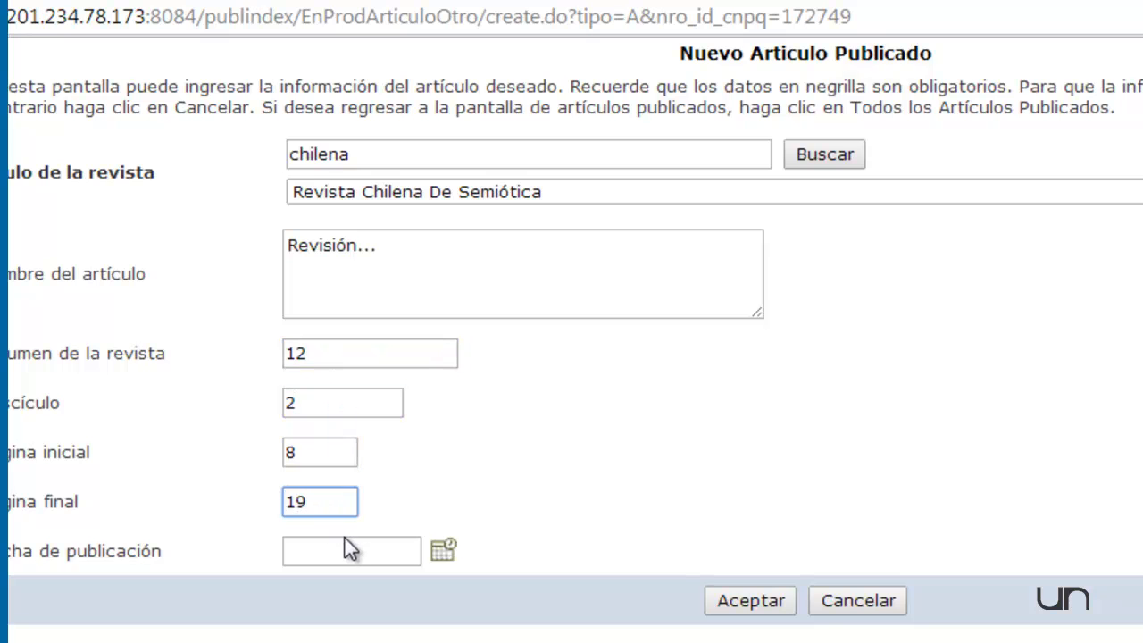
Set the article's publication date to 2013-04-27, save the article, and return to the list of all referees.
left_click(444, 554)
left_click(340, 562)
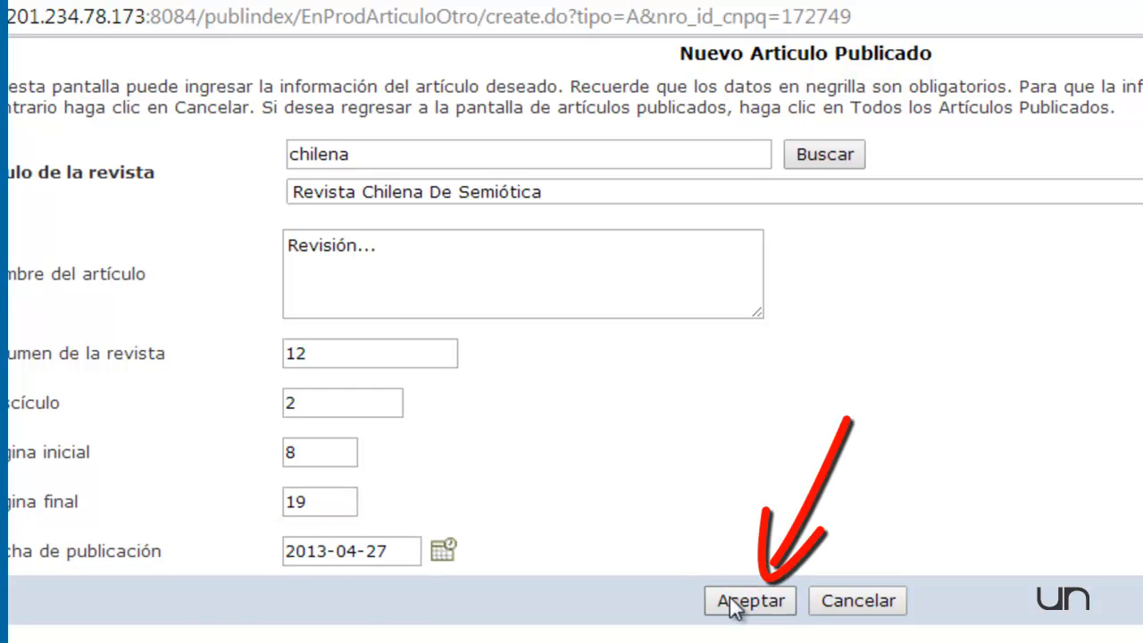
left_click(734, 604)
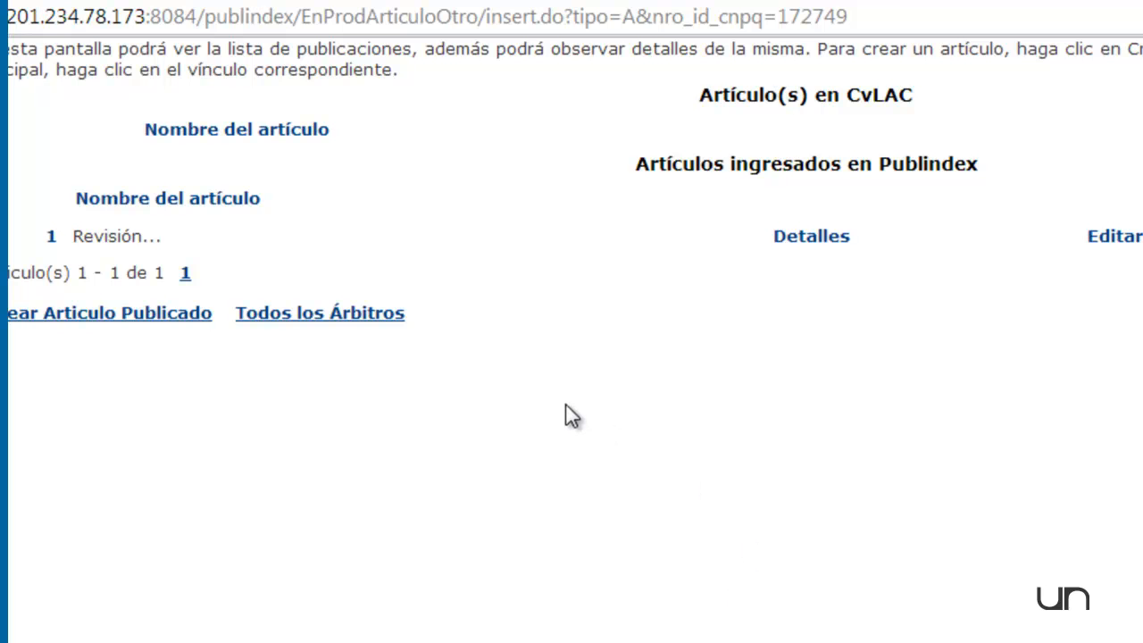
left_click(296, 315)
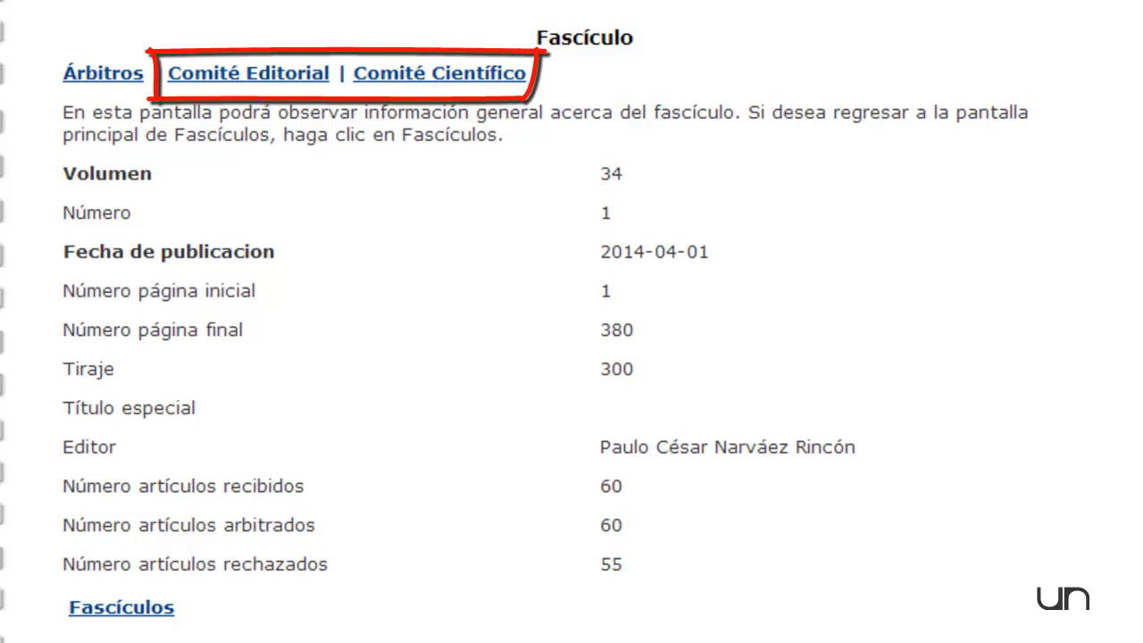
Open the issue's editorial committee in a widened window and add the existing associated person in row 6 as a member.
left_click(316, 74)
left_click(247, 77)
left_click(242, 77)
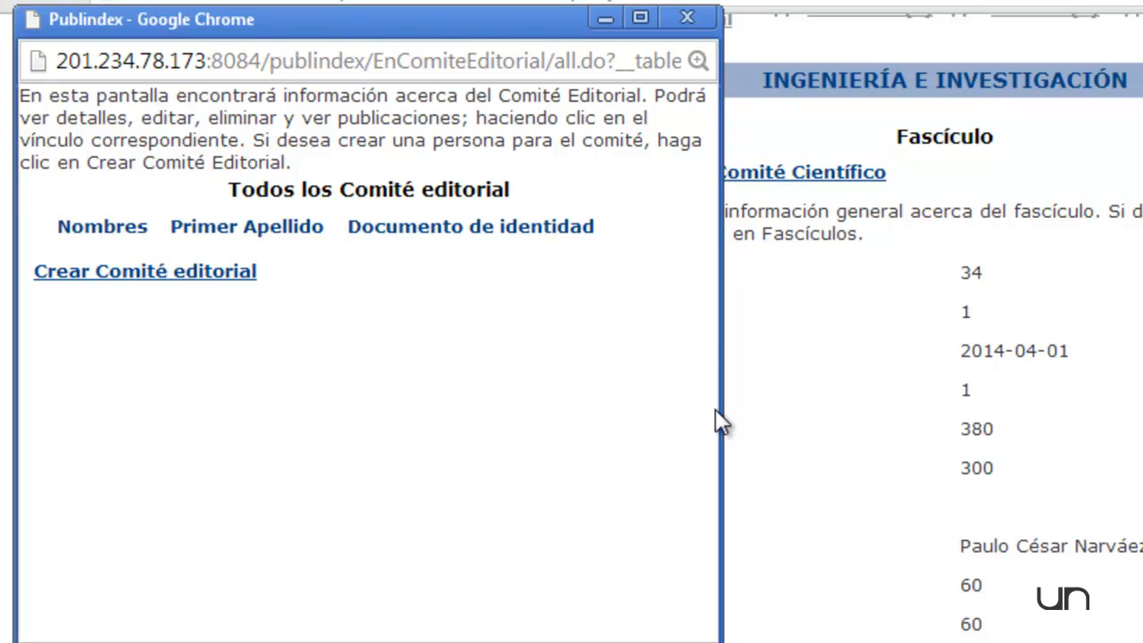
left_click_drag(721, 408, 1124, 408)
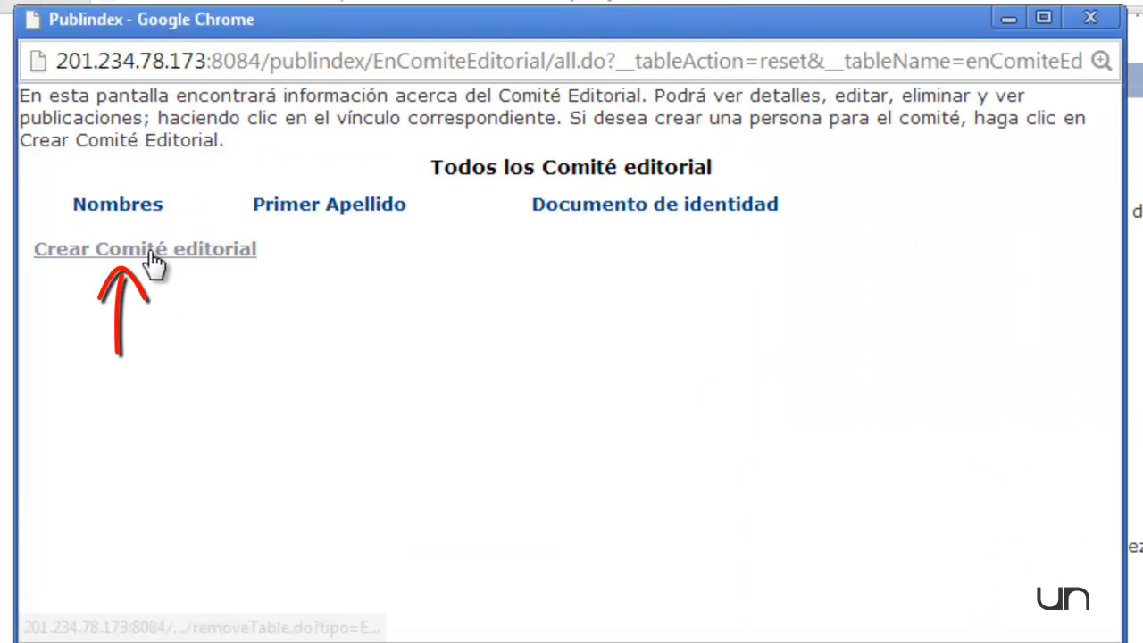
left_click(148, 249)
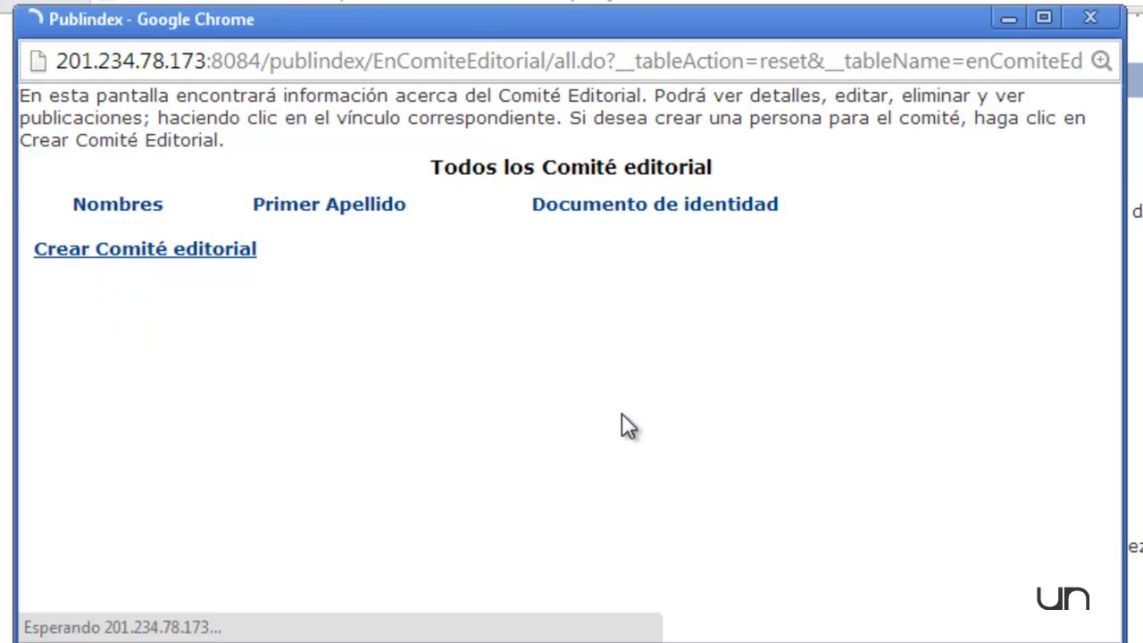
scroll(467, 407, "down", 1)
left_click(758, 480)
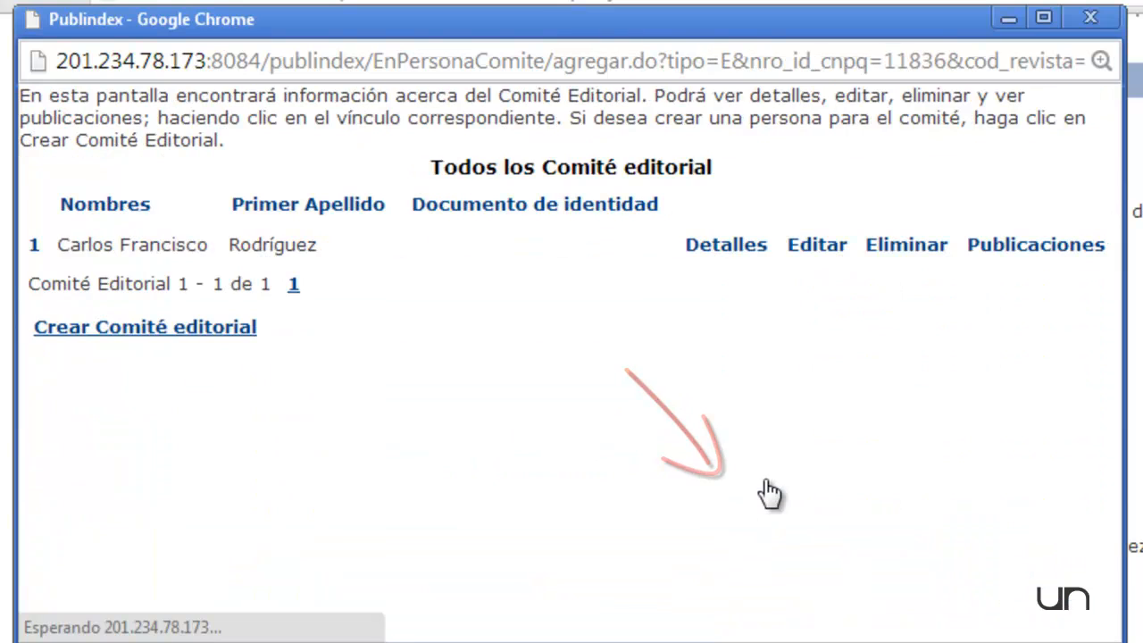
View the publications of the added editorial committee member and return to the list of committee members.
left_click(1027, 253)
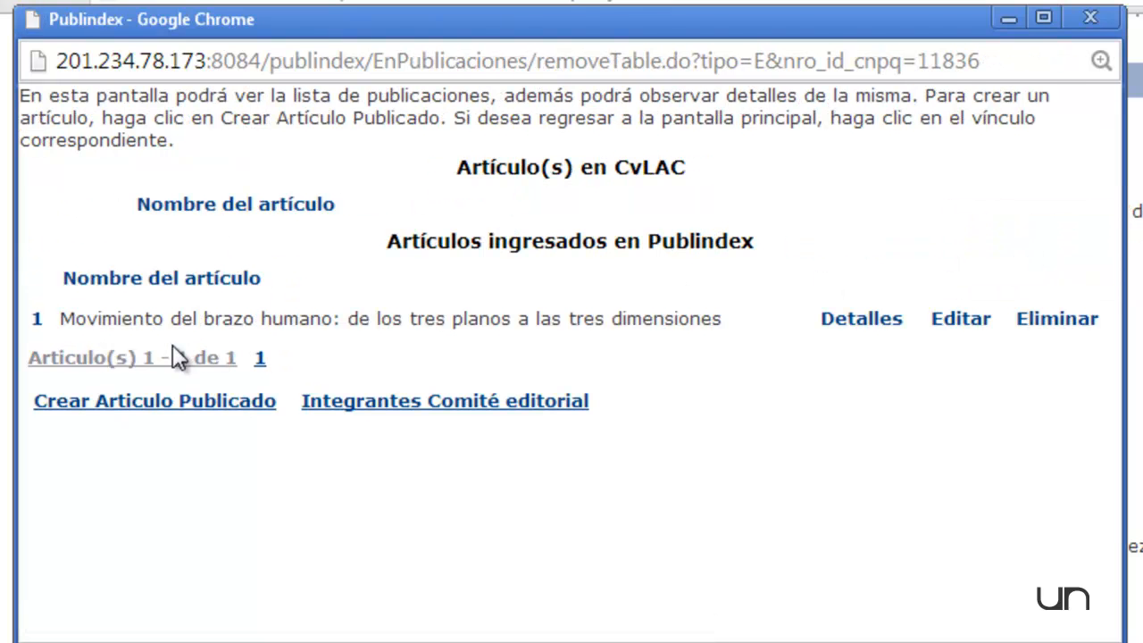
left_click(355, 399)
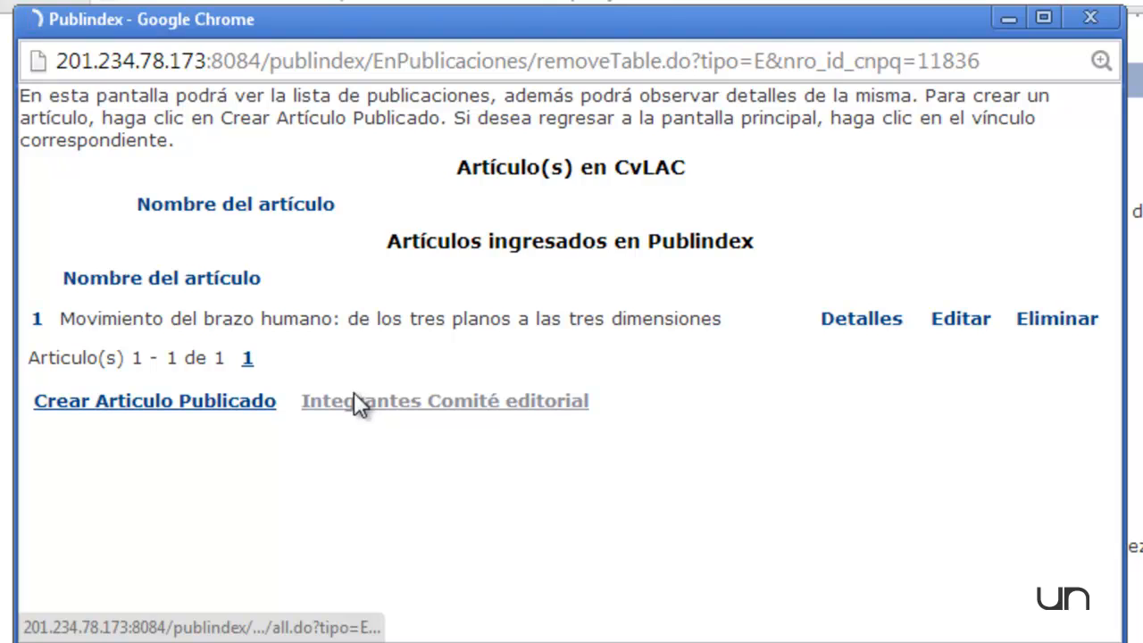
left_click(225, 329)
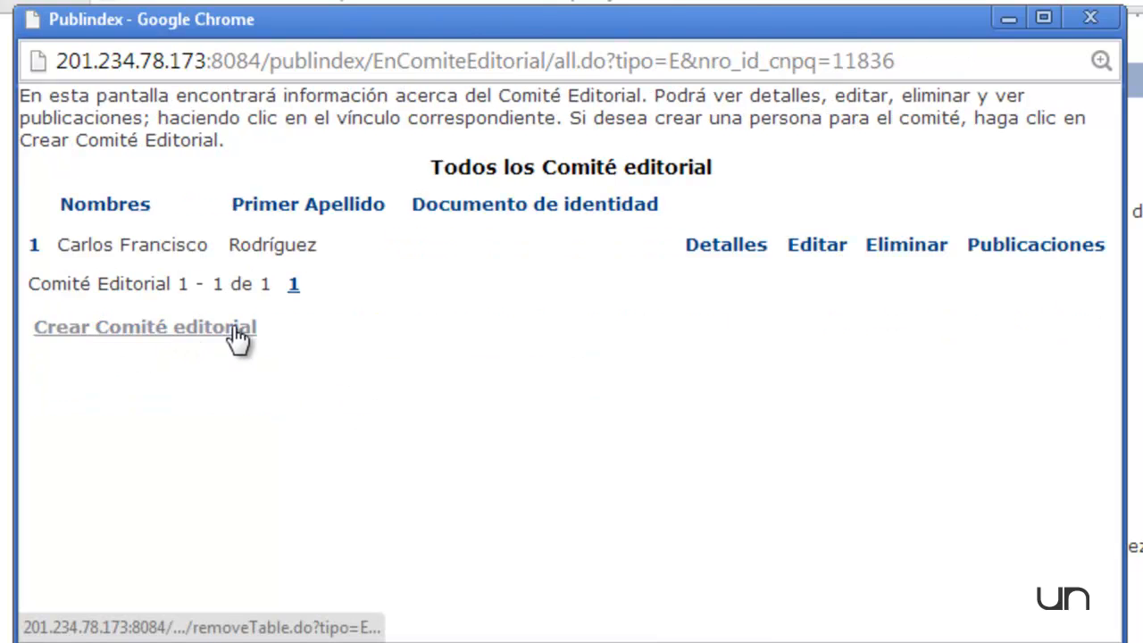
Close the editorial committee window and open the issue's scientific committee.
left_click(1092, 24)
left_click(728, 174)
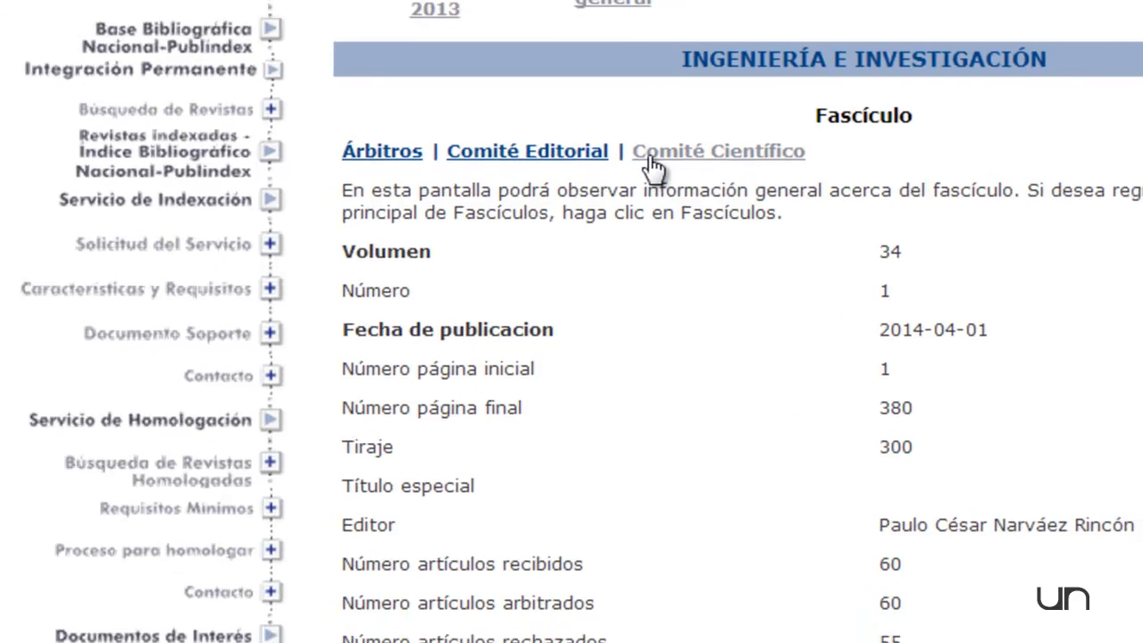